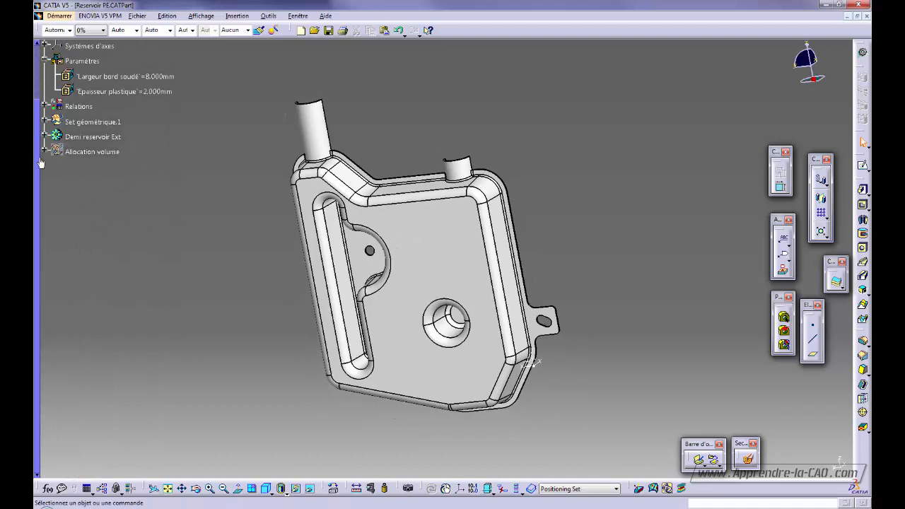
Step: Copy the Demi reservoir Ext body and paste it into the same part as a result with link
{"action": "left_click_drag", "start_coordinate": [36, 156], "coordinate": [37, 79]}
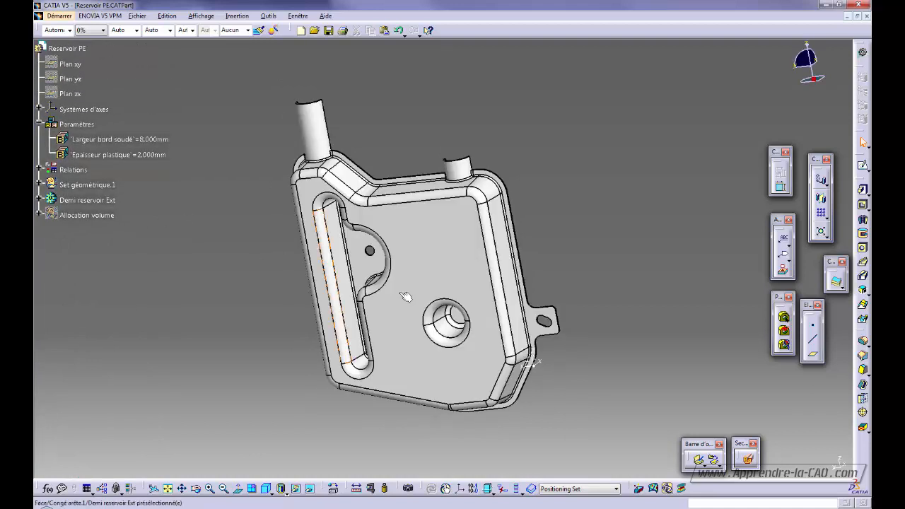
{"action": "middle_click_drag", "start_coordinate": [595, 277], "coordinate": [555, 327]}
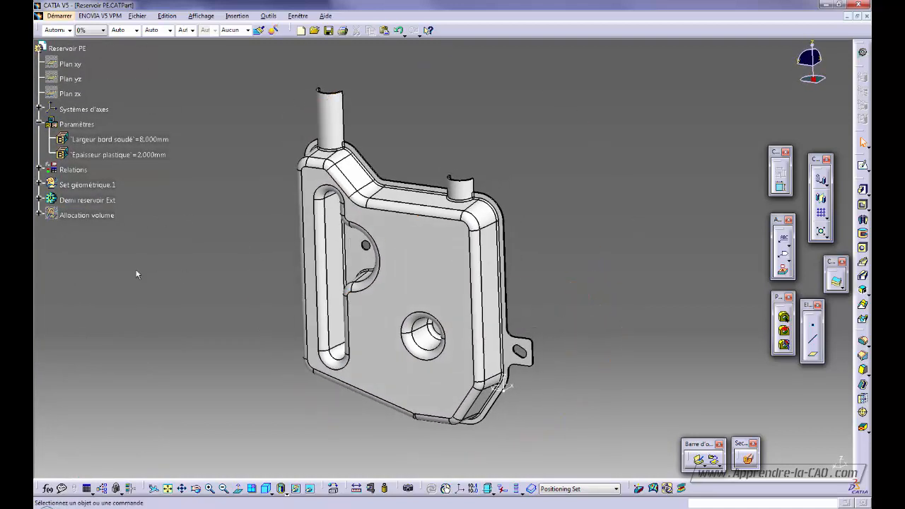
{"action": "left_click", "coordinate": [99, 200]}
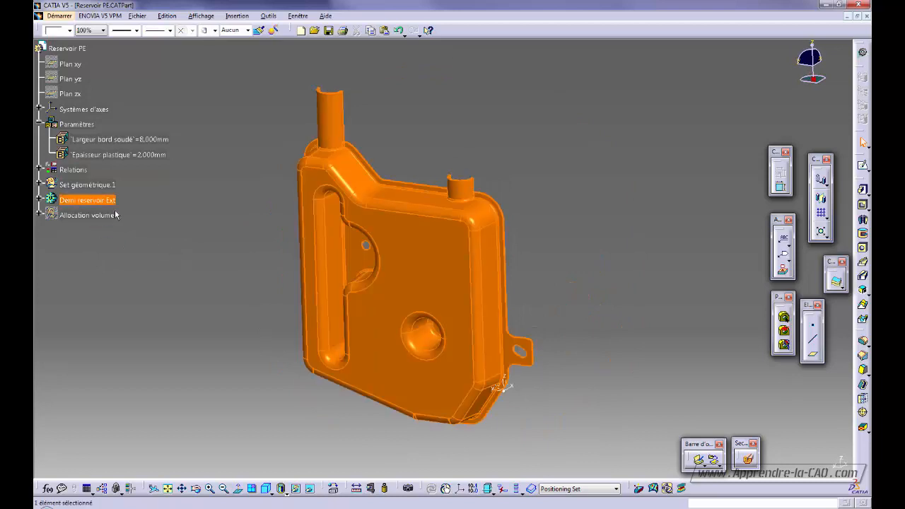
{"action": "right_click", "coordinate": [104, 200]}
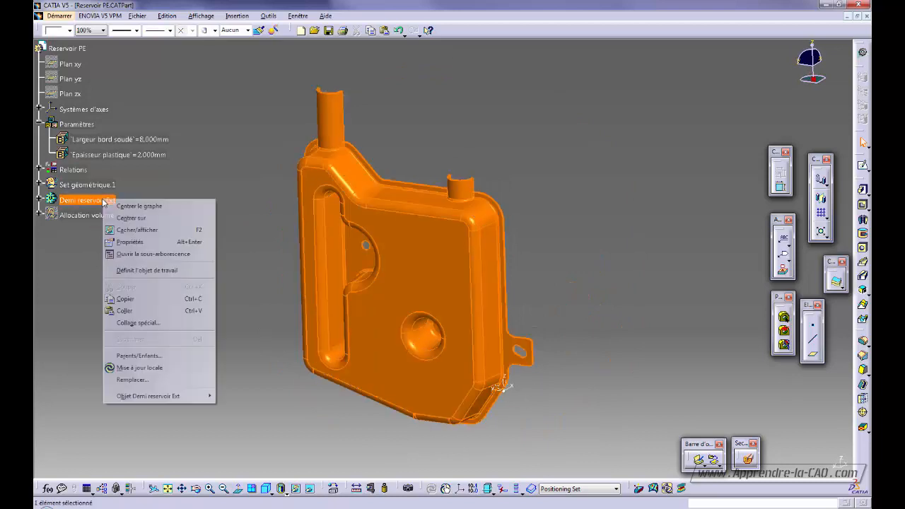
{"action": "left_click", "coordinate": [141, 304]}
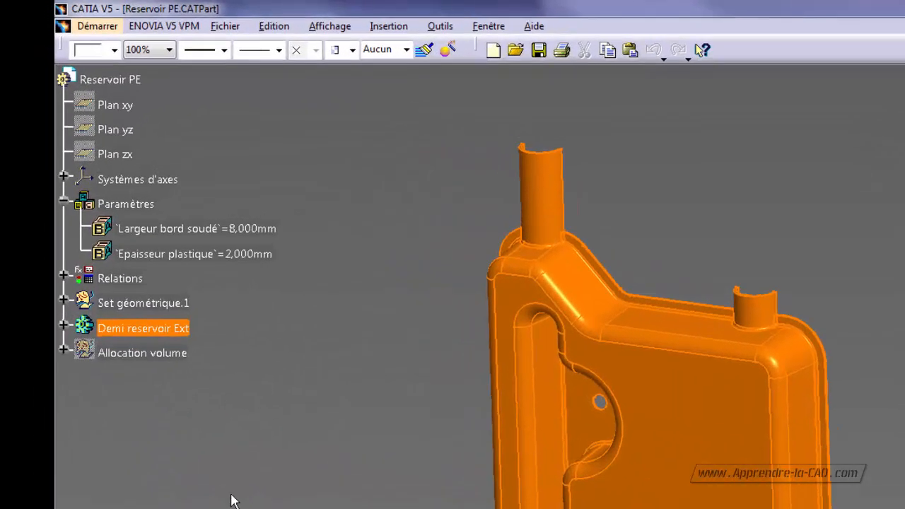
{"action": "left_click", "coordinate": [216, 238]}
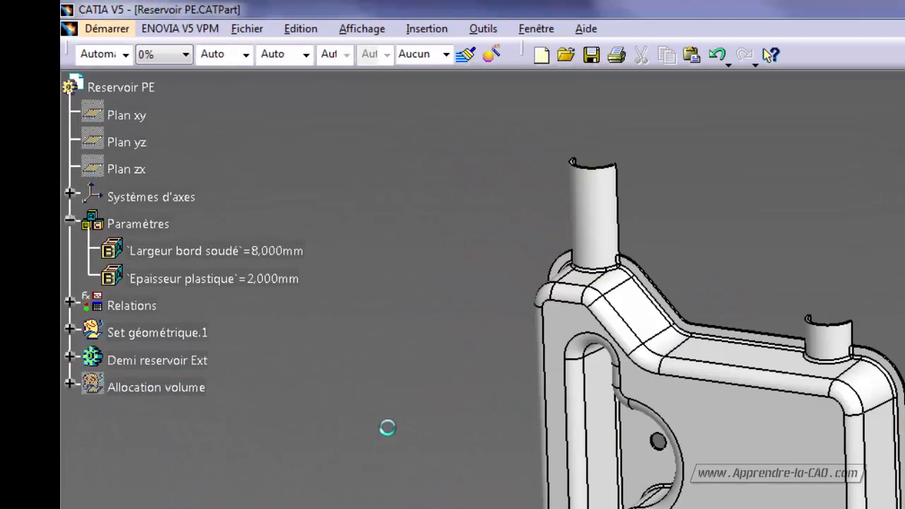
{"action": "left_click", "coordinate": [302, 31]}
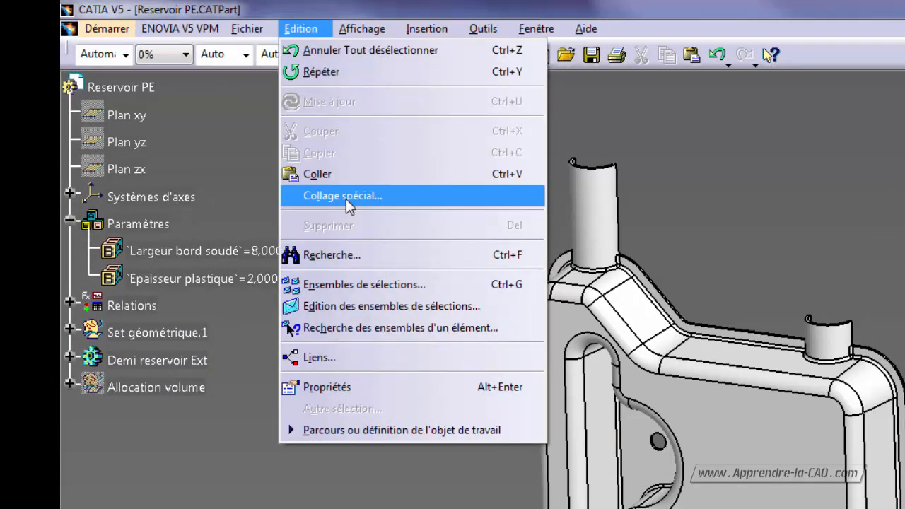
{"action": "left_click", "coordinate": [345, 200]}
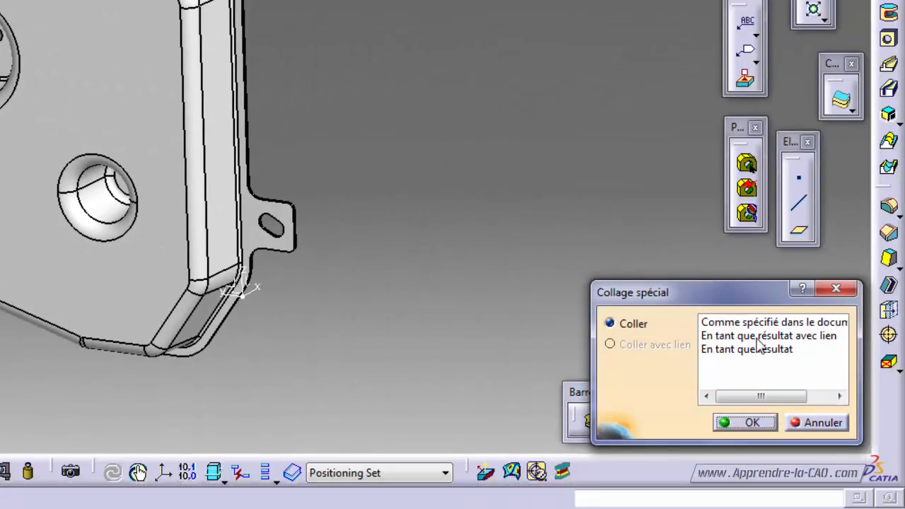
{"action": "left_click", "coordinate": [753, 337]}
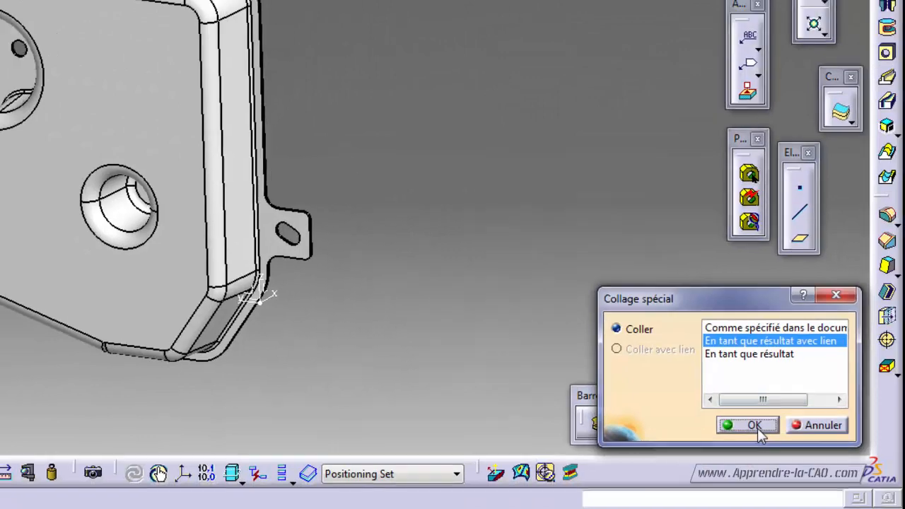
{"action": "left_click", "coordinate": [752, 423]}
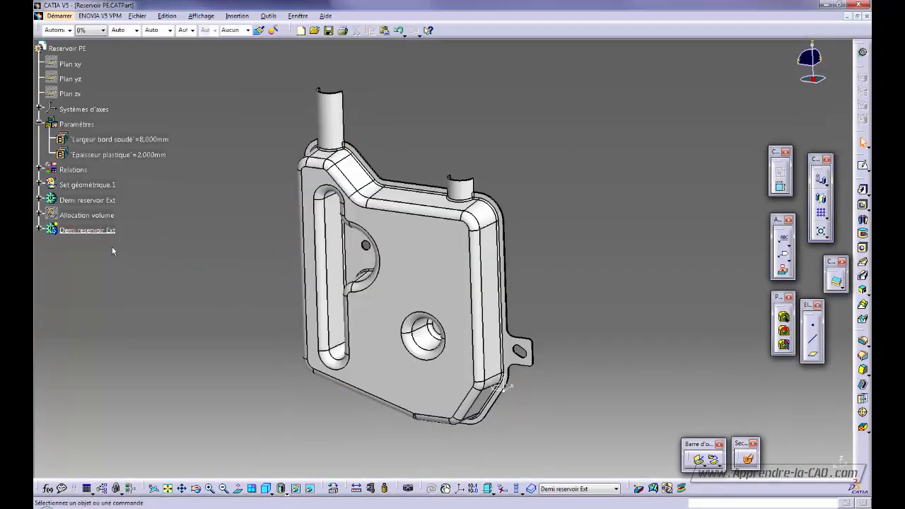
Step: Hide the original Demi reservoir Ext body so that only the linked copy is displayed
{"action": "left_click", "coordinate": [103, 232]}
{"action": "left_click", "coordinate": [97, 301]}
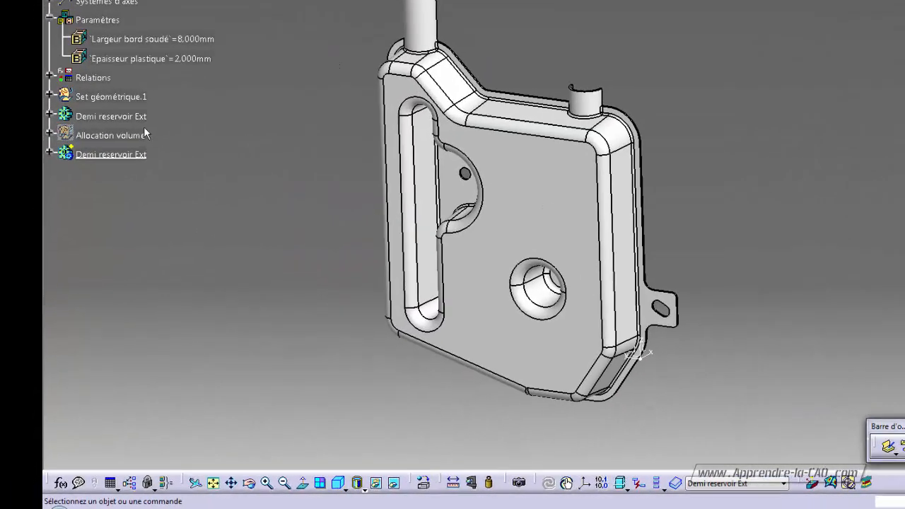
{"action": "left_click", "coordinate": [107, 116]}
{"action": "right_click", "coordinate": [112, 115]}
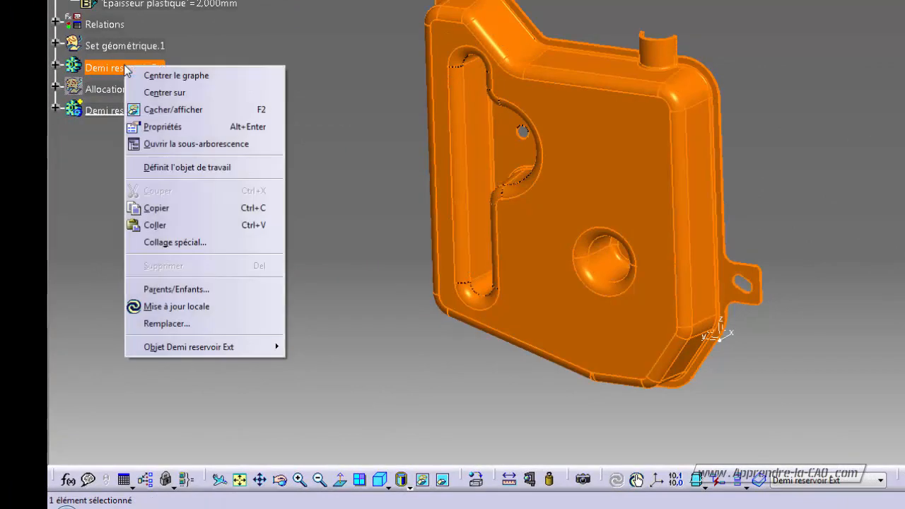
{"action": "left_click", "coordinate": [173, 110]}
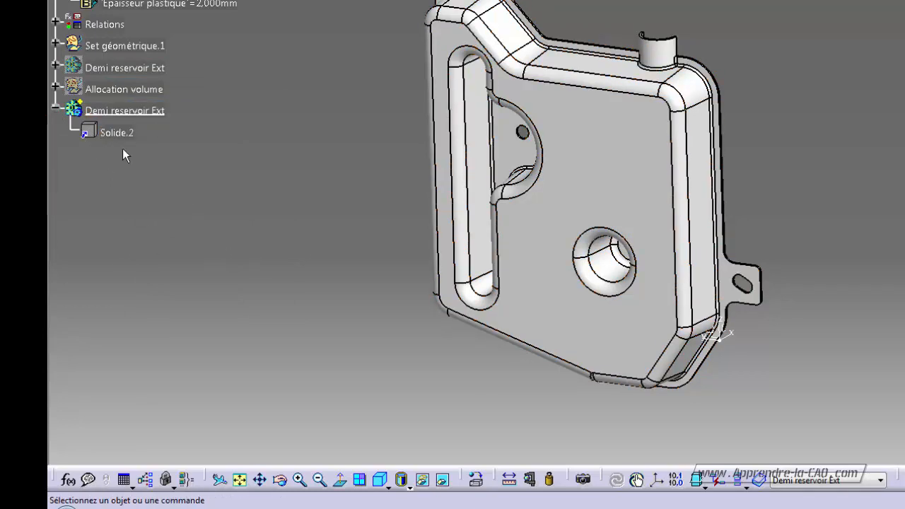
Step: Add a positioning set to Solide.2 in the pasted Demi reservoir Ext body
{"action": "right_click", "coordinate": [117, 133]}
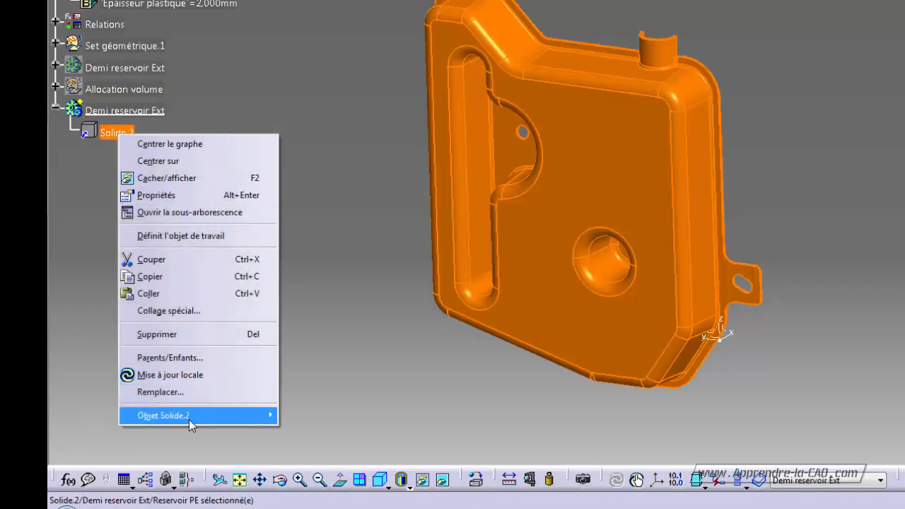
{"action": "mouse_move", "coordinate": [189, 419]}
{"action": "left_click", "coordinate": [333, 449]}
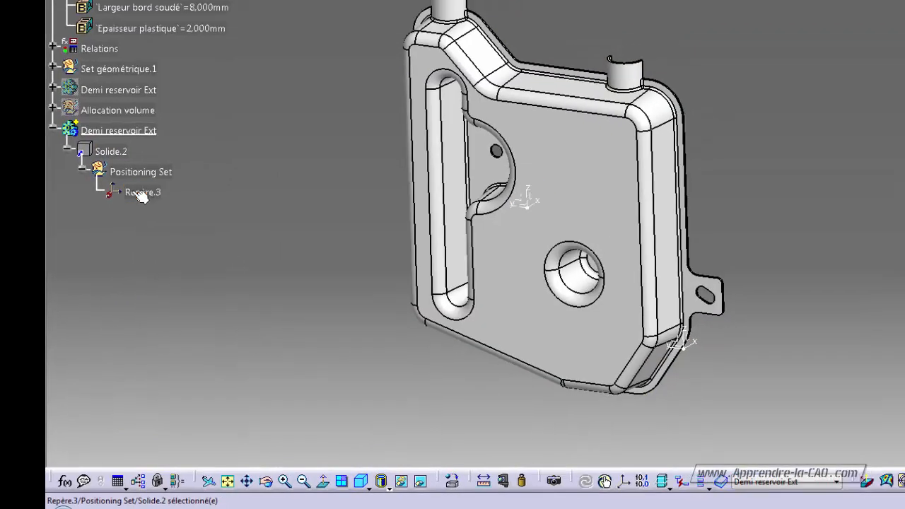
{"action": "left_click", "coordinate": [149, 176]}
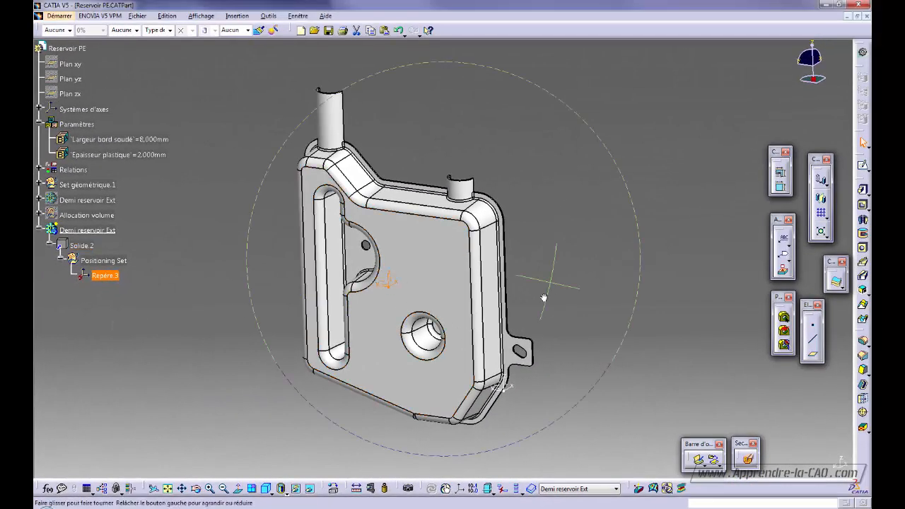
{"action": "middle_click_drag", "start_coordinate": [543, 298], "coordinate": [486, 272]}
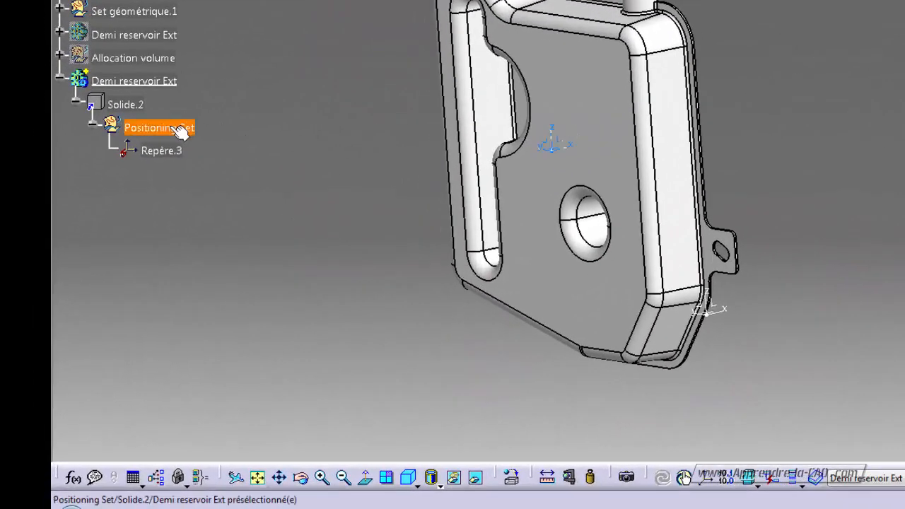
Step: Define the Positioning Set as the work object and switch to the Generative Shape Design workbench
{"action": "right_click", "coordinate": [117, 262]}
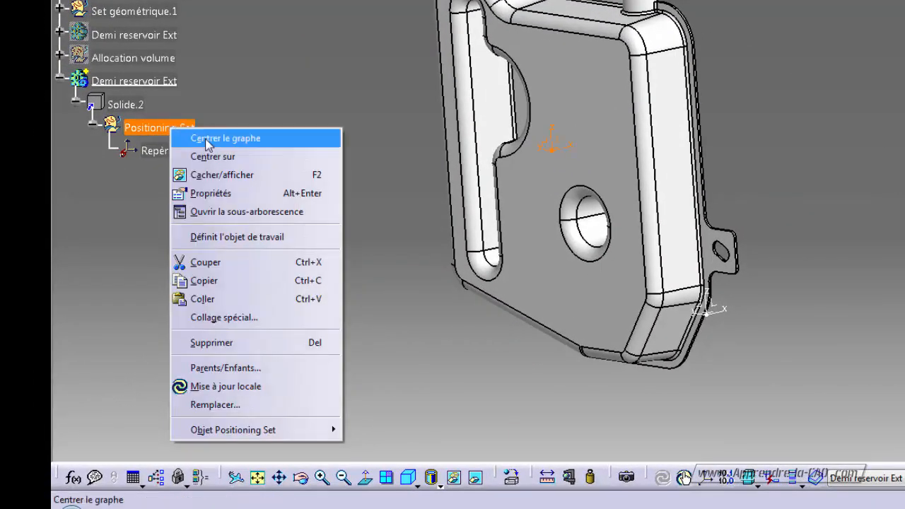
{"action": "left_click", "coordinate": [237, 237]}
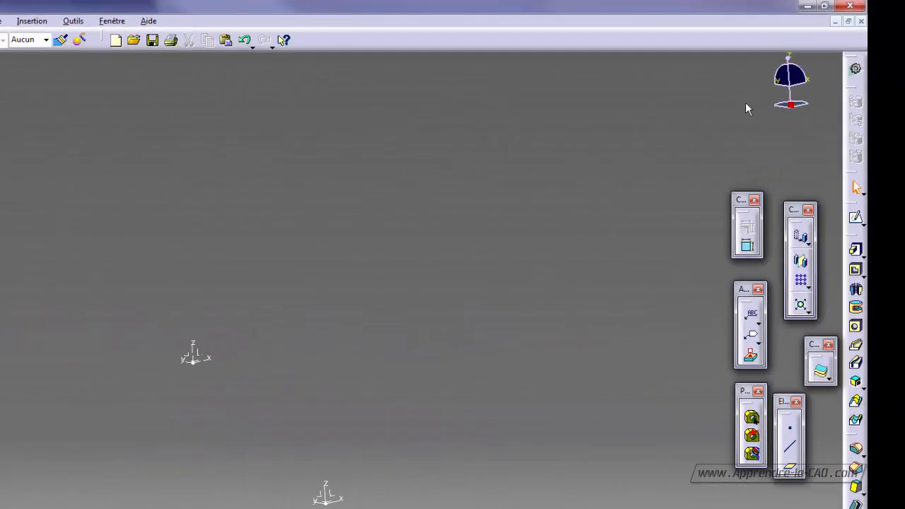
{"action": "left_click", "coordinate": [850, 79]}
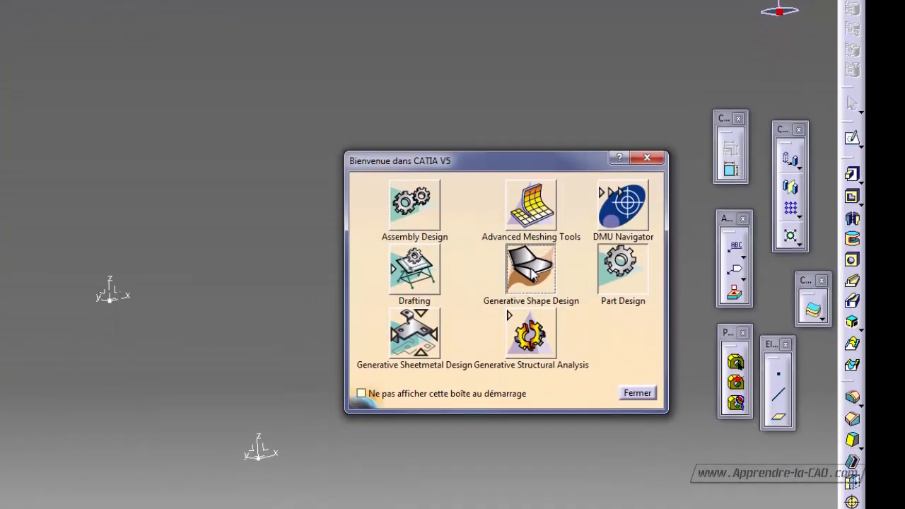
{"action": "left_click", "coordinate": [530, 374]}
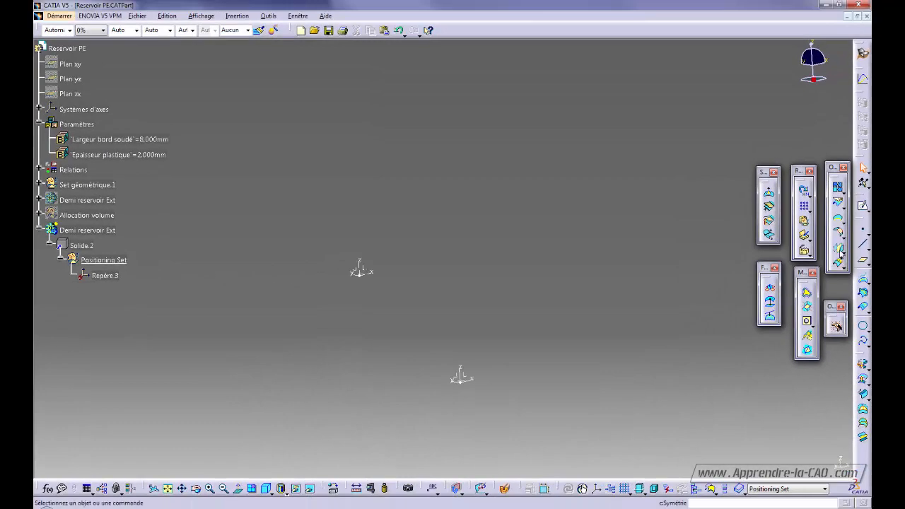
Step: Mirror the axis system Repère.3 about the YZ plane of Repère.2 with Symmetry, hiding the initial element
{"action": "left_click", "coordinate": [839, 247]}
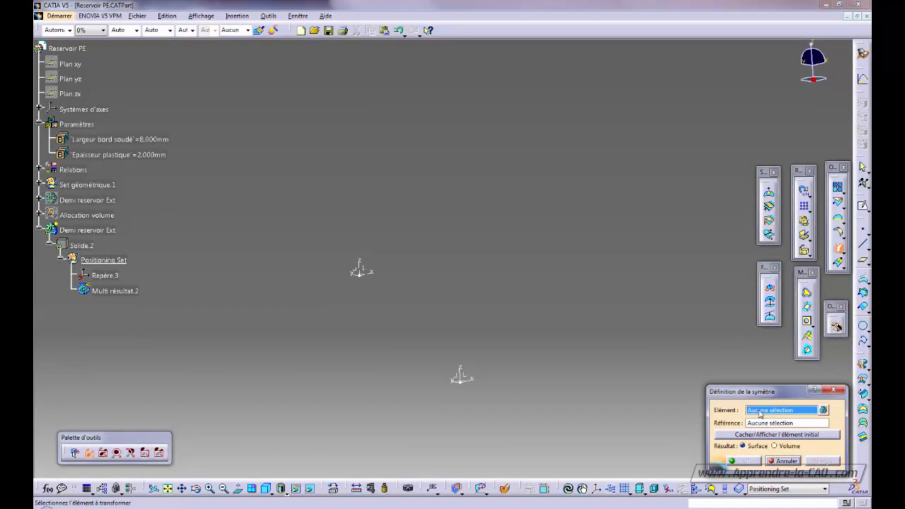
{"action": "left_click", "coordinate": [112, 277]}
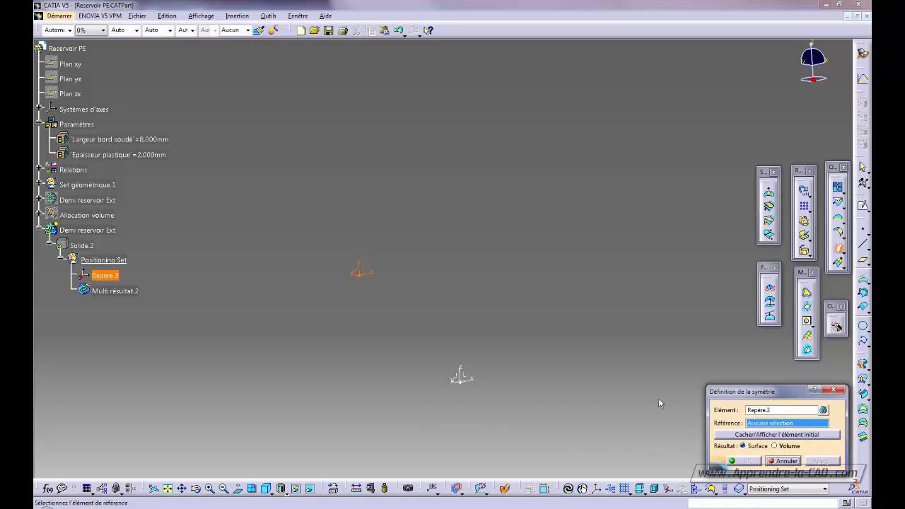
{"action": "left_click", "coordinate": [460, 380]}
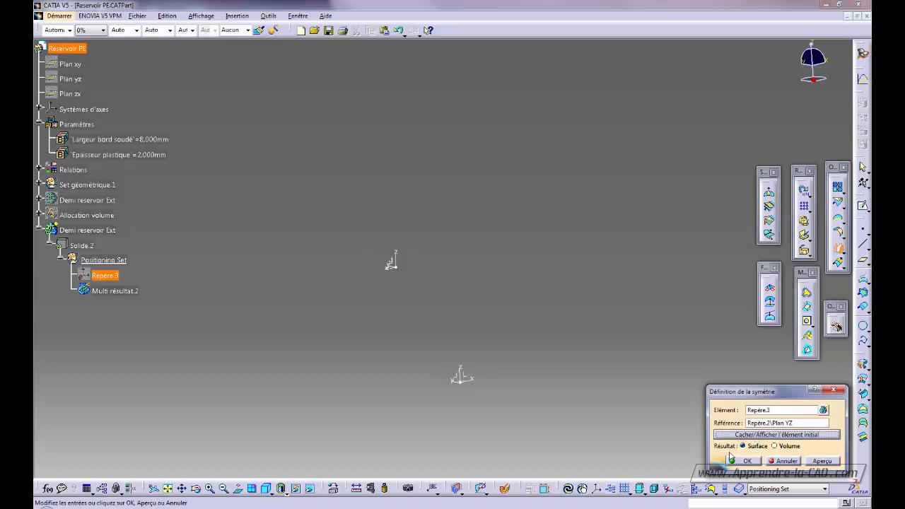
{"action": "left_click", "coordinate": [747, 461]}
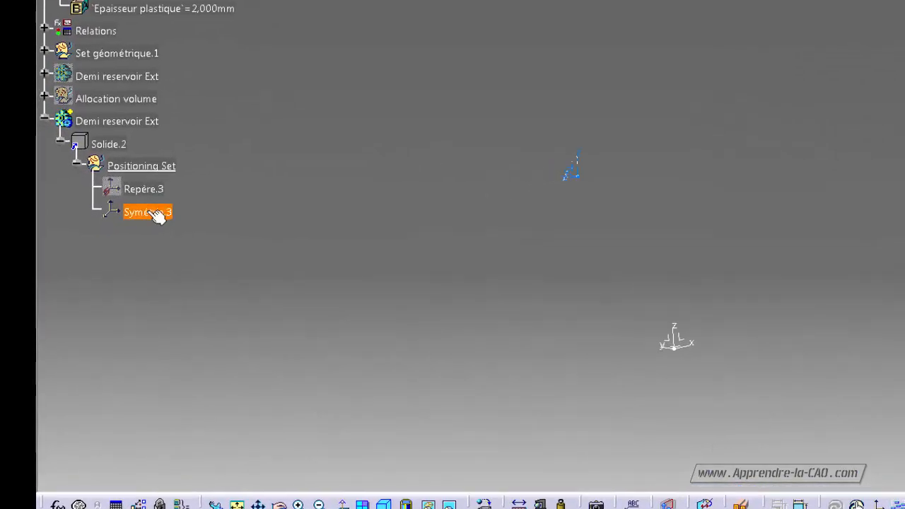
Step: Define the pasted Demi reservoir Ext body as the work object
{"action": "left_click", "coordinate": [119, 123]}
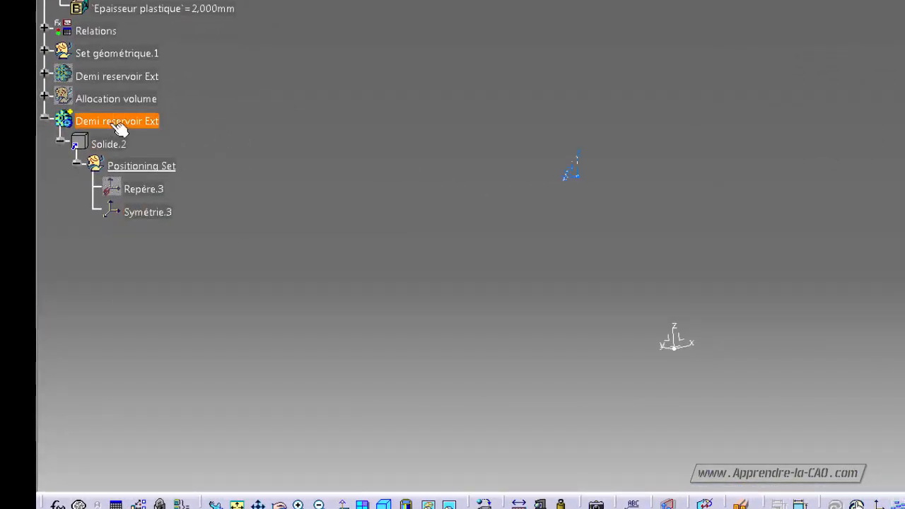
{"action": "right_click", "coordinate": [119, 125]}
{"action": "left_click", "coordinate": [177, 233]}
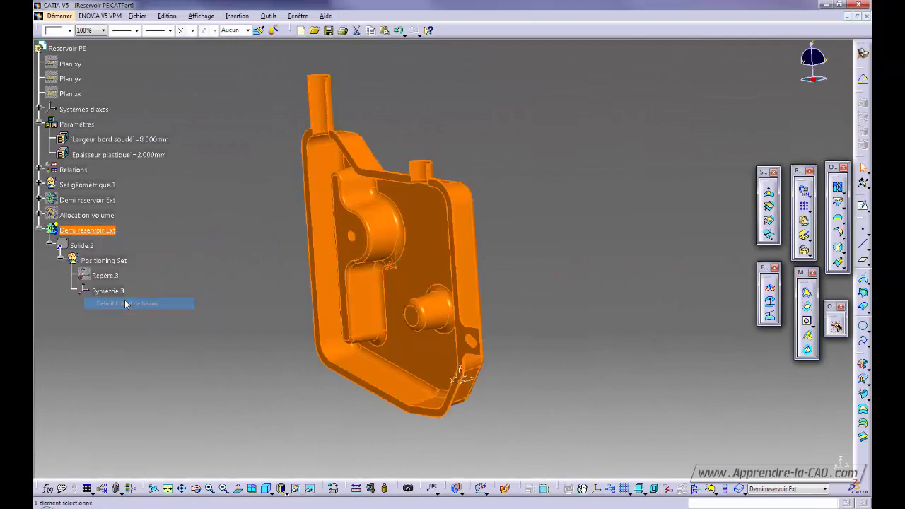
{"action": "left_click", "coordinate": [296, 332]}
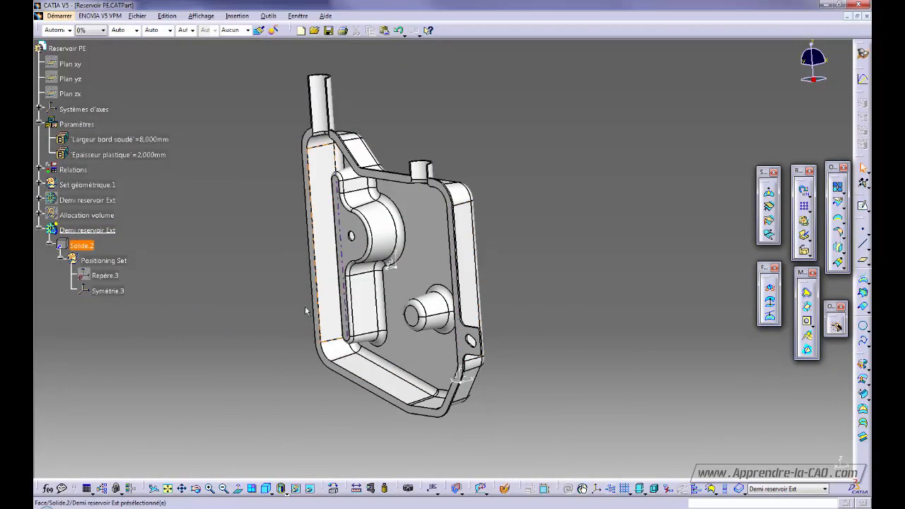
Step: Show the original Demi reservoir Ext body again and check it against the mirrored half
{"action": "right_click", "coordinate": [103, 205]}
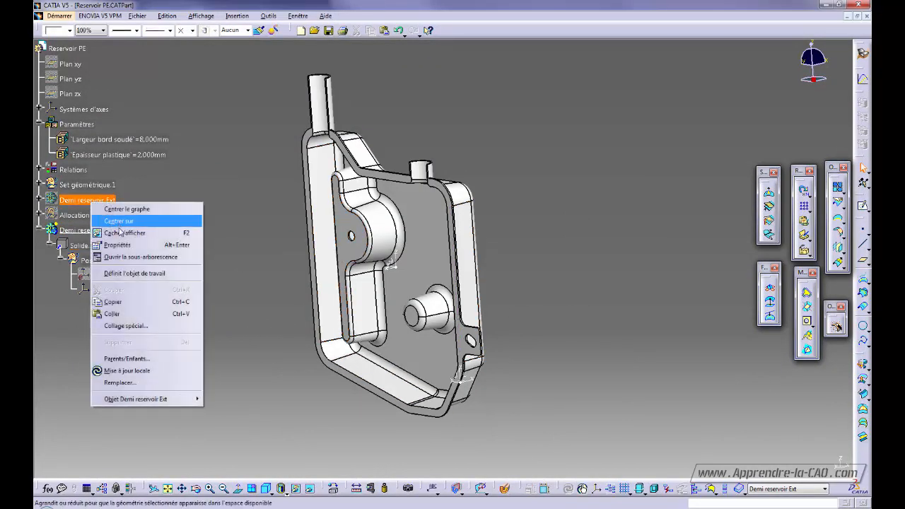
{"action": "left_click", "coordinate": [119, 233]}
{"action": "middle_click_drag", "start_coordinate": [560, 286], "coordinate": [579, 339]}
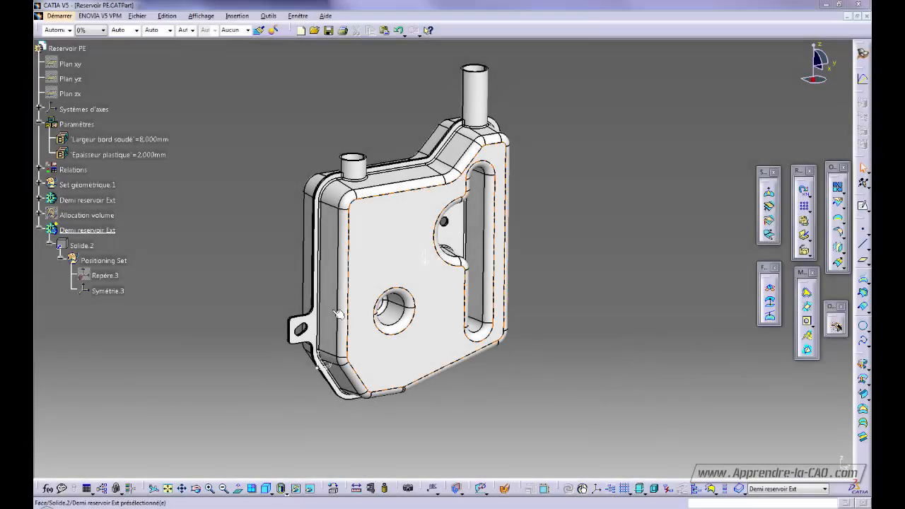
{"action": "middle_click_drag", "start_coordinate": [338, 314], "coordinate": [278, 278]}
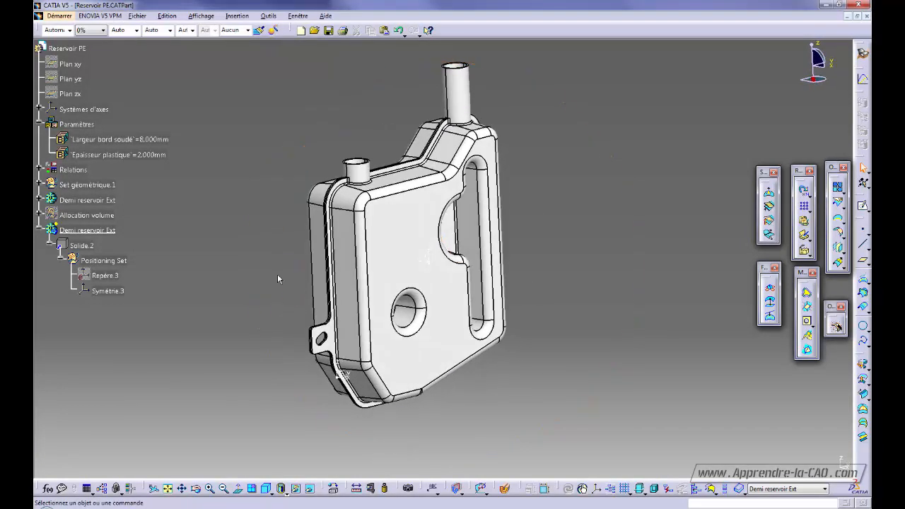
Step: Show the Allocation volume geometry and examine where its surface intersects the reservoir
{"action": "right_click", "coordinate": [90, 215]}
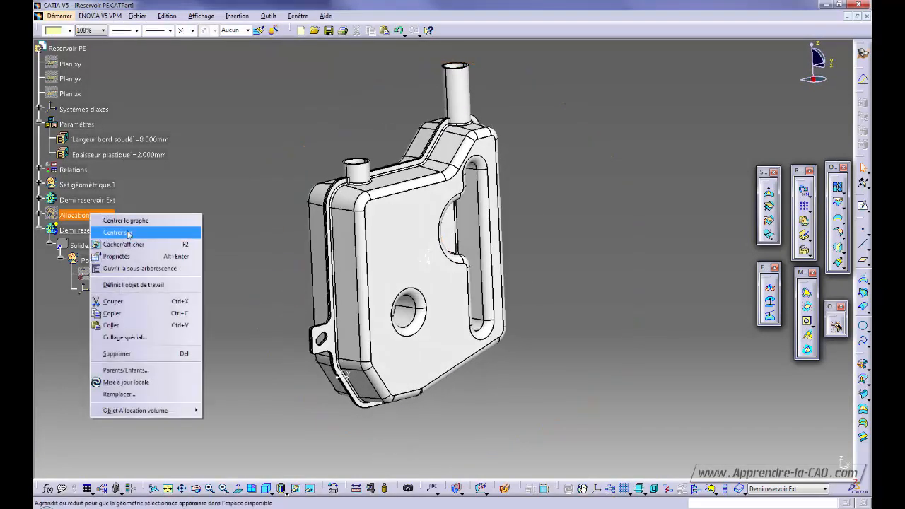
{"action": "left_click", "coordinate": [127, 243]}
{"action": "middle_click_drag", "start_coordinate": [407, 233], "coordinate": [442, 371]}
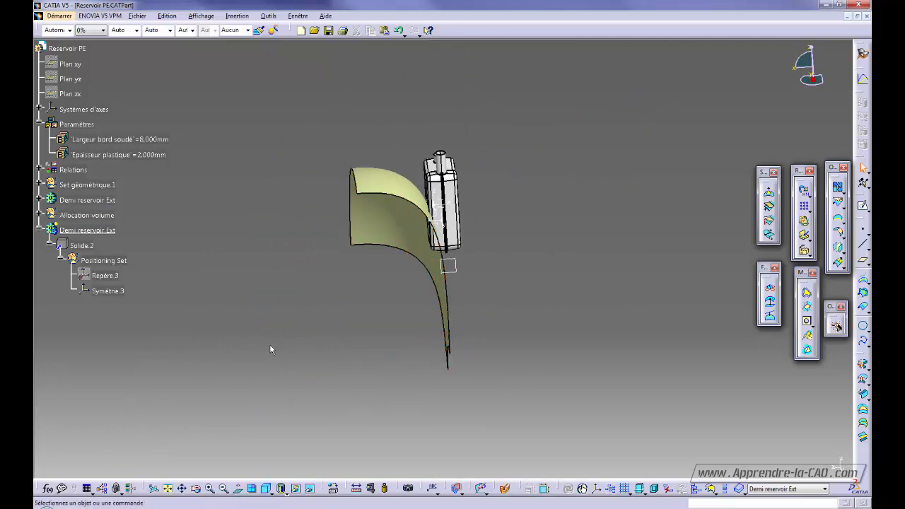
{"action": "middle_click_drag", "start_coordinate": [392, 312], "coordinate": [453, 181]}
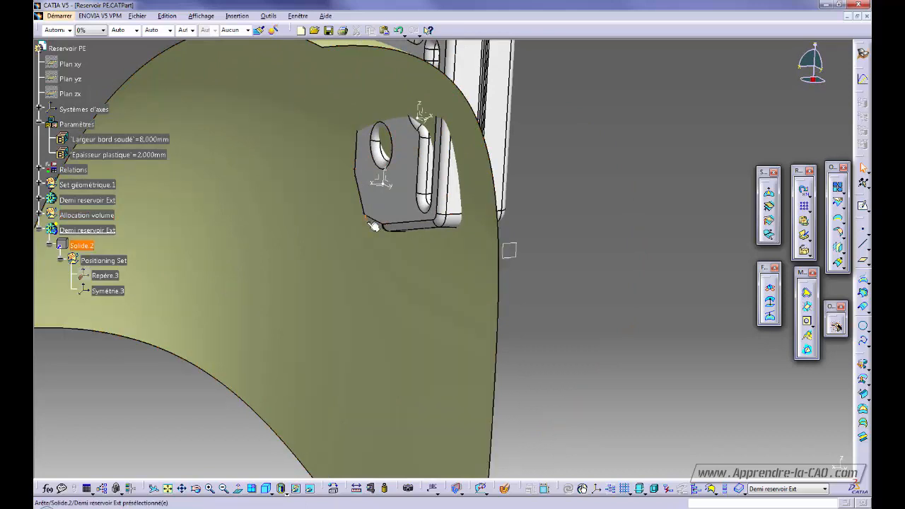
{"action": "middle_click_drag", "start_coordinate": [397, 234], "coordinate": [410, 289]}
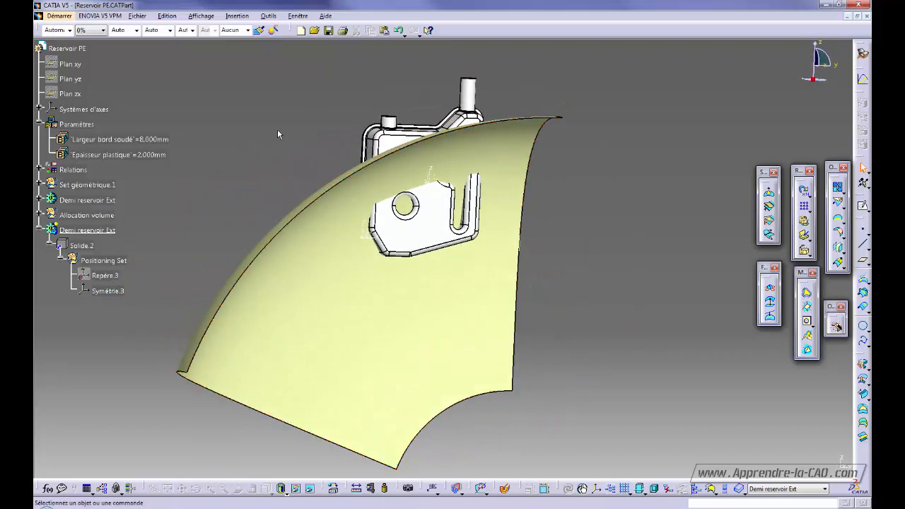
Step: Insert a new body in the part and rename it Nouvelle peau
{"action": "left_click", "coordinate": [242, 17]}
{"action": "left_click", "coordinate": [248, 38]}
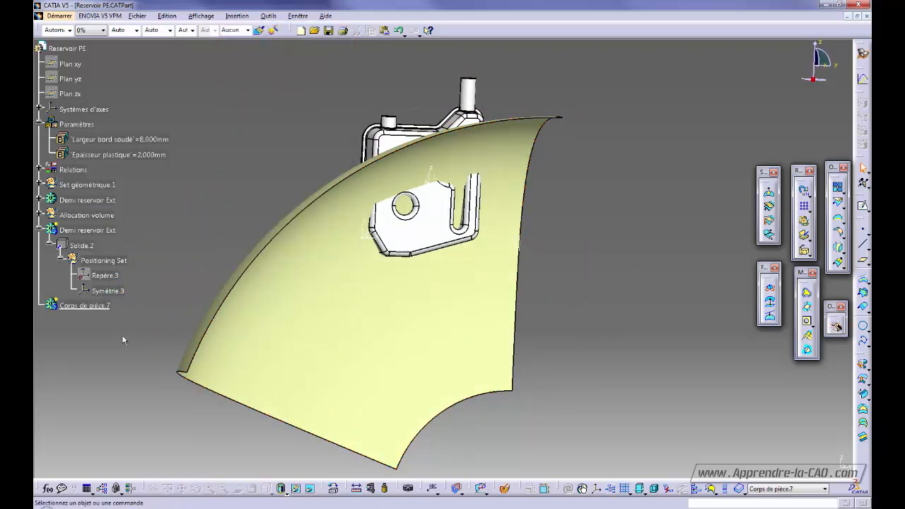
{"action": "left_click", "coordinate": [87, 307]}
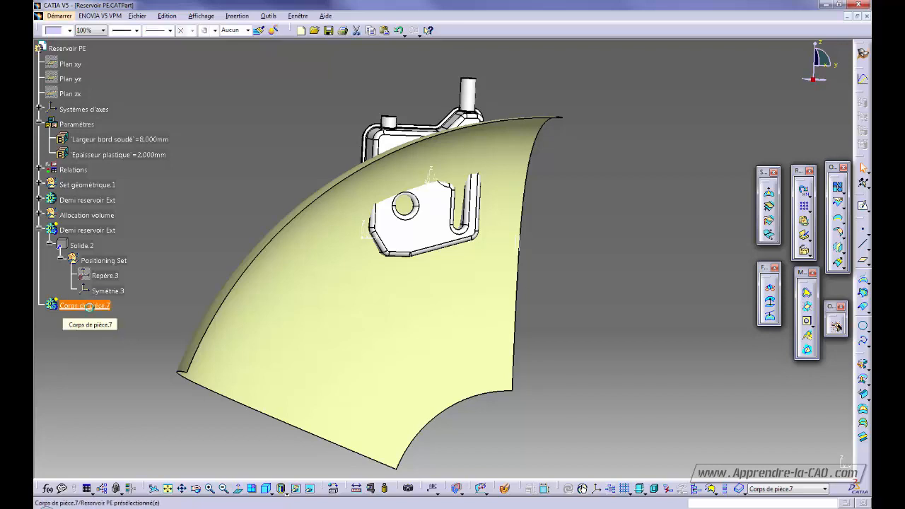
{"action": "key", "text": "alt+Return"}
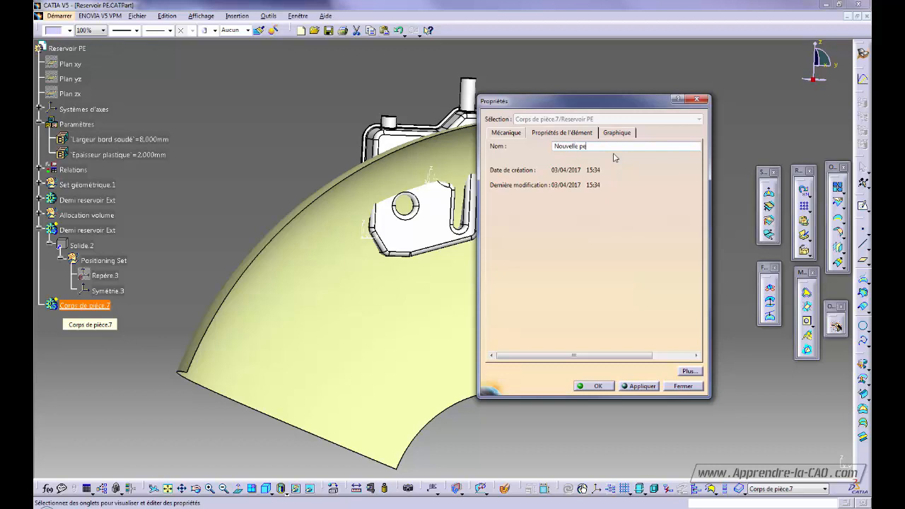
{"action": "key", "text": "Return"}
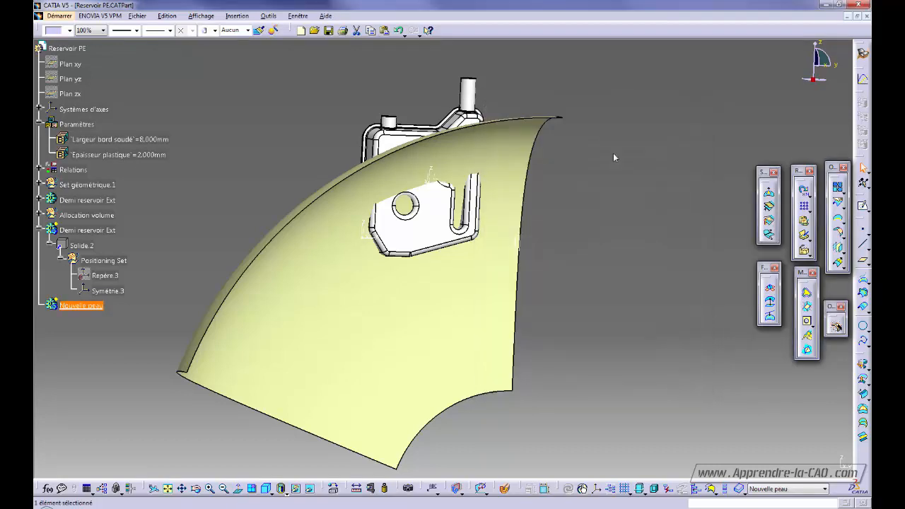
{"action": "left_click", "coordinate": [602, 283]}
Step: Switch to the Part Design workbench
{"action": "middle_click_drag", "start_coordinate": [574, 306], "coordinate": [467, 324]}
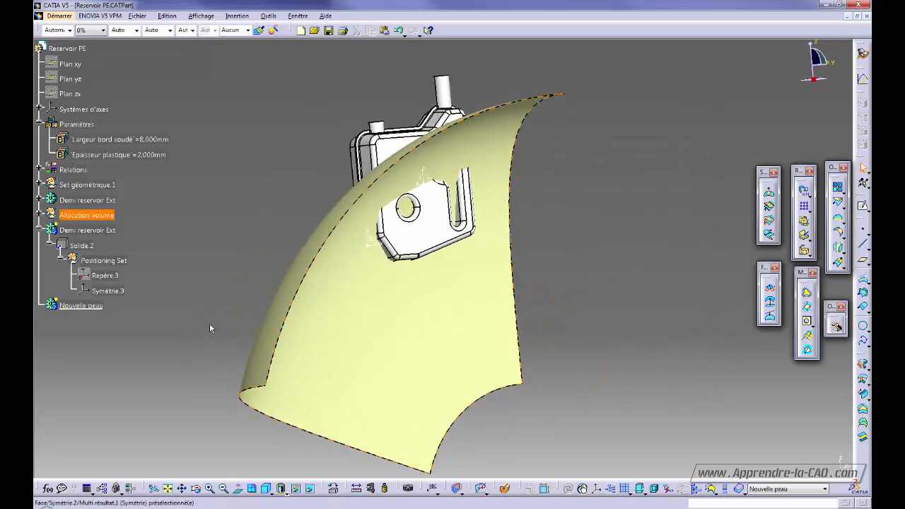
{"action": "left_click", "coordinate": [862, 54]}
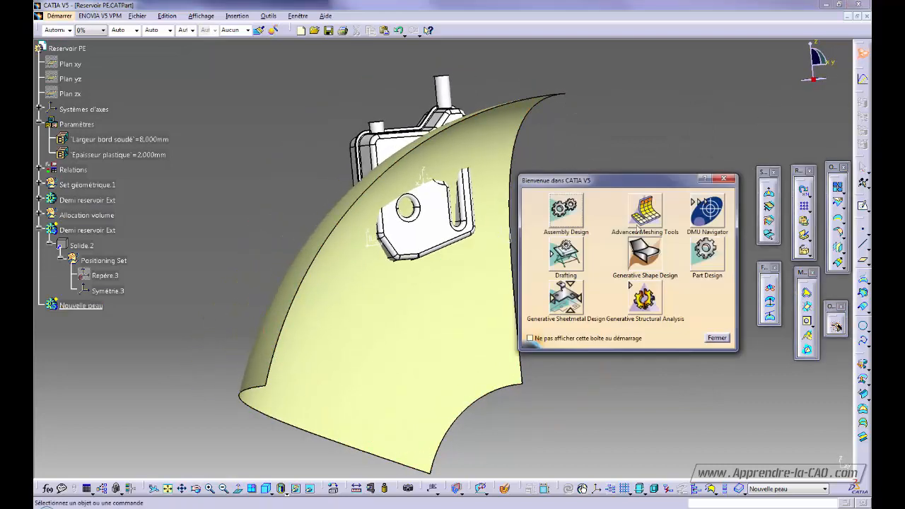
{"action": "left_click", "coordinate": [703, 256]}
{"action": "middle_click_drag", "start_coordinate": [628, 234], "coordinate": [749, 281]}
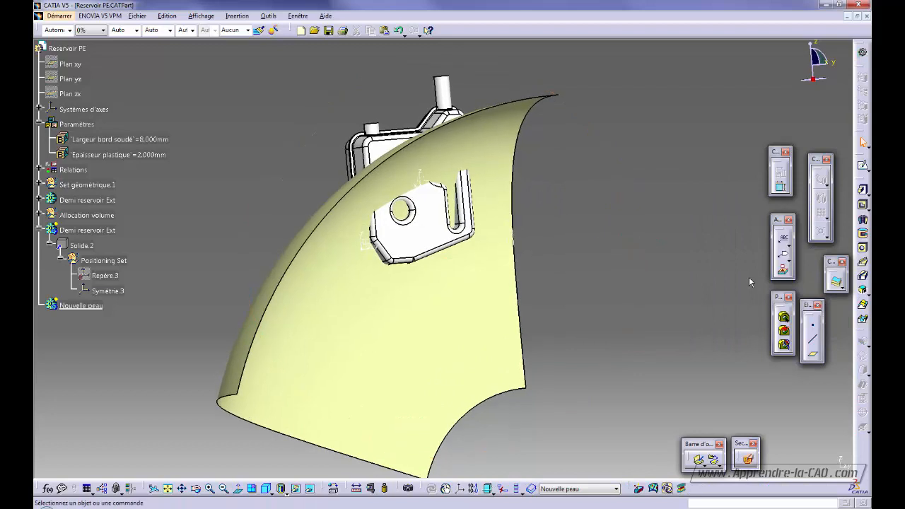
Step: Start a Thick Surface feature in Nouvelle peau on the mirrored allocation surface Symétrie.2
{"action": "left_click", "coordinate": [837, 284]}
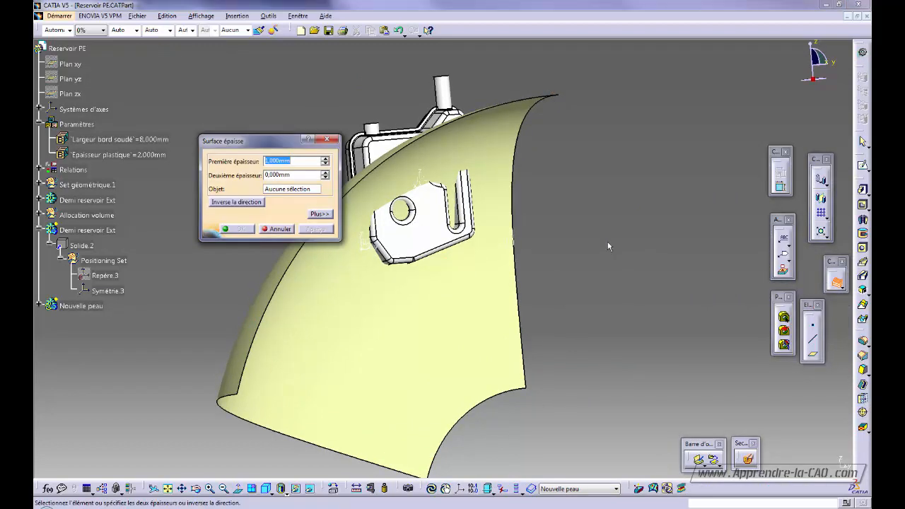
{"action": "middle_click_drag", "start_coordinate": [610, 248], "coordinate": [668, 247]}
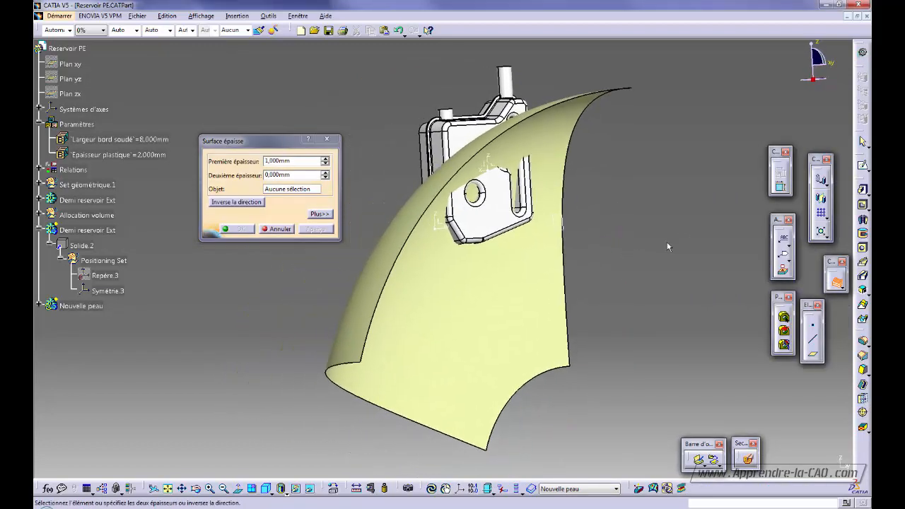
{"action": "left_click", "coordinate": [282, 188]}
{"action": "left_click", "coordinate": [372, 257]}
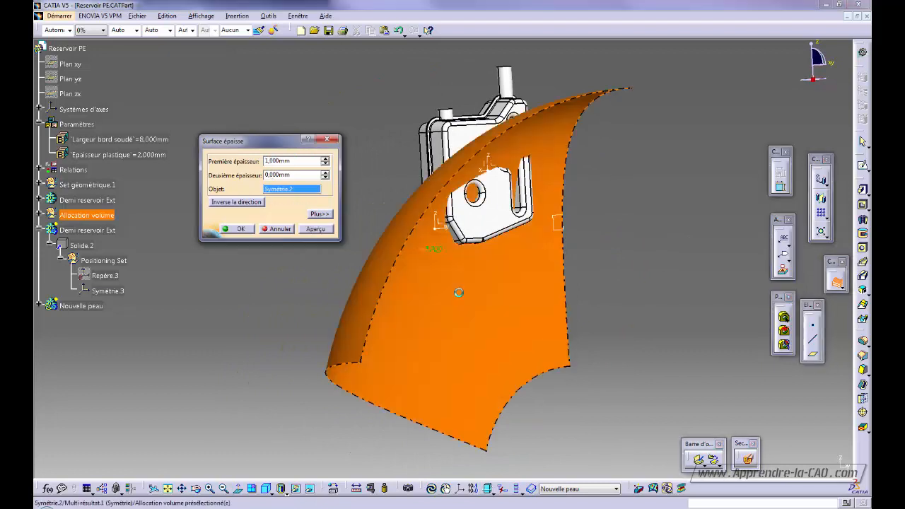
{"action": "middle_click_drag", "start_coordinate": [372, 257], "coordinate": [495, 253]}
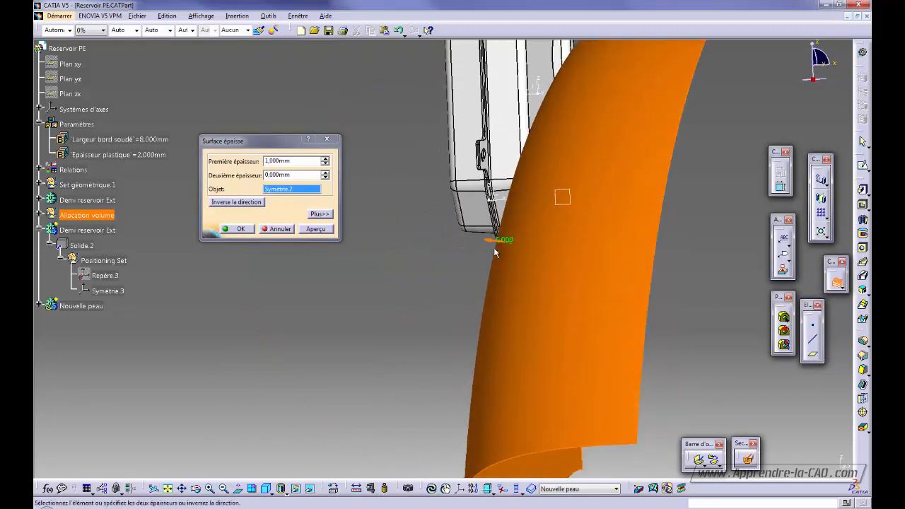
Step: Link the first thickness to the Epaisseur plastique parameter with a formula and create the thick surface
{"action": "right_click", "coordinate": [297, 163]}
{"action": "left_click", "coordinate": [347, 166]}
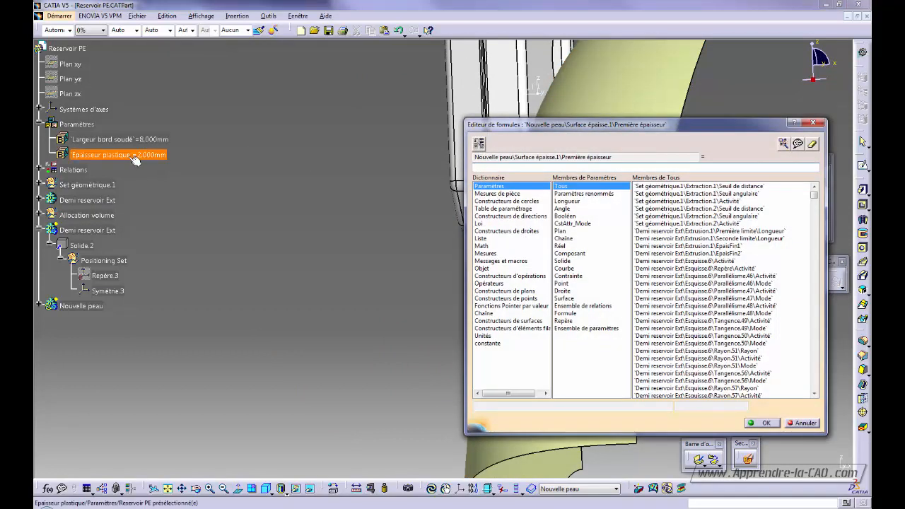
{"action": "left_click", "coordinate": [121, 155]}
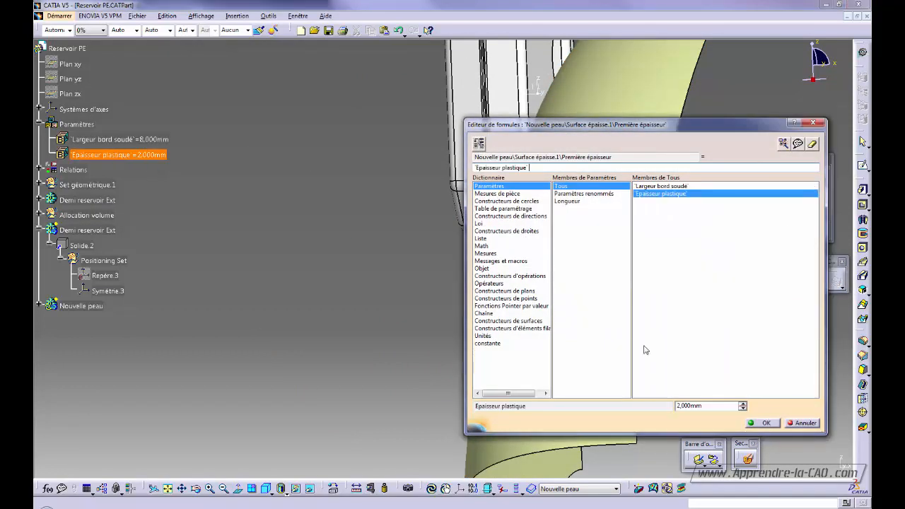
{"action": "left_click", "coordinate": [762, 423]}
{"action": "left_click", "coordinate": [497, 292]}
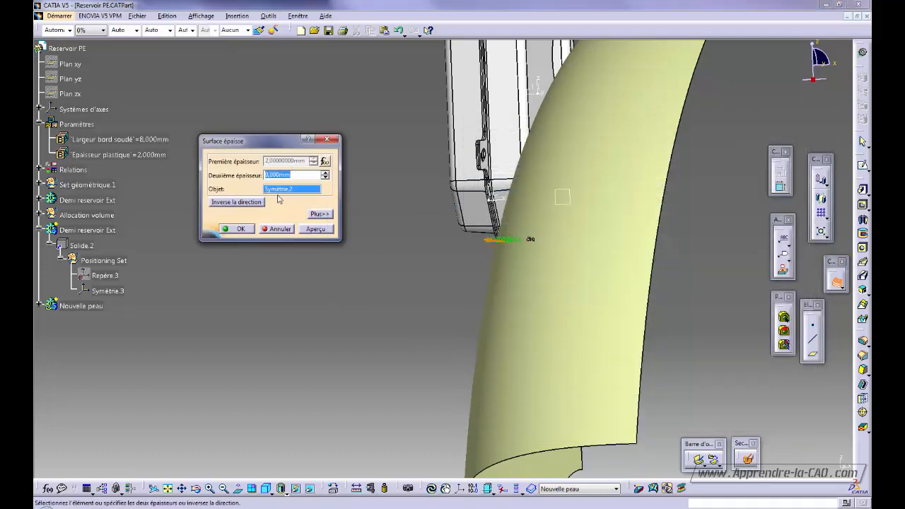
{"action": "left_click", "coordinate": [240, 230]}
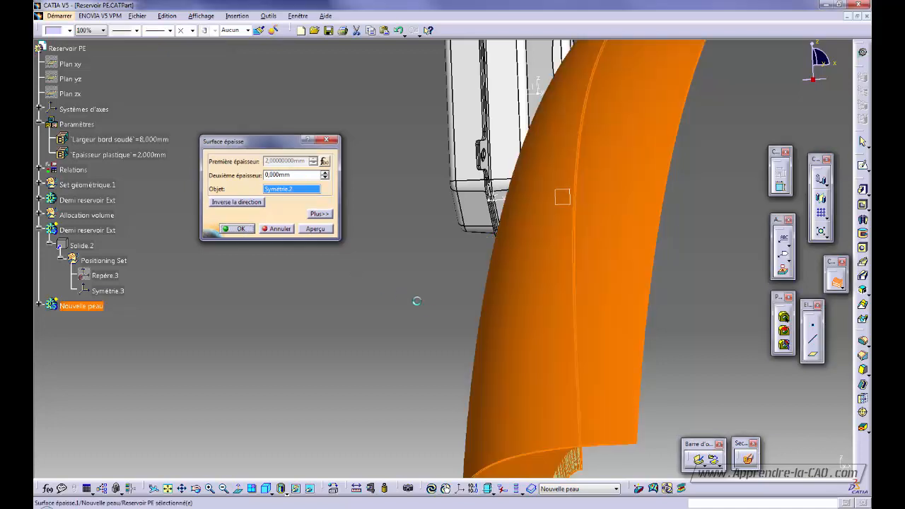
Step: Hide the Allocation volume set and inspect the thickened skin around the reservoir
{"action": "middle_click_drag", "start_coordinate": [427, 290], "coordinate": [370, 208]}
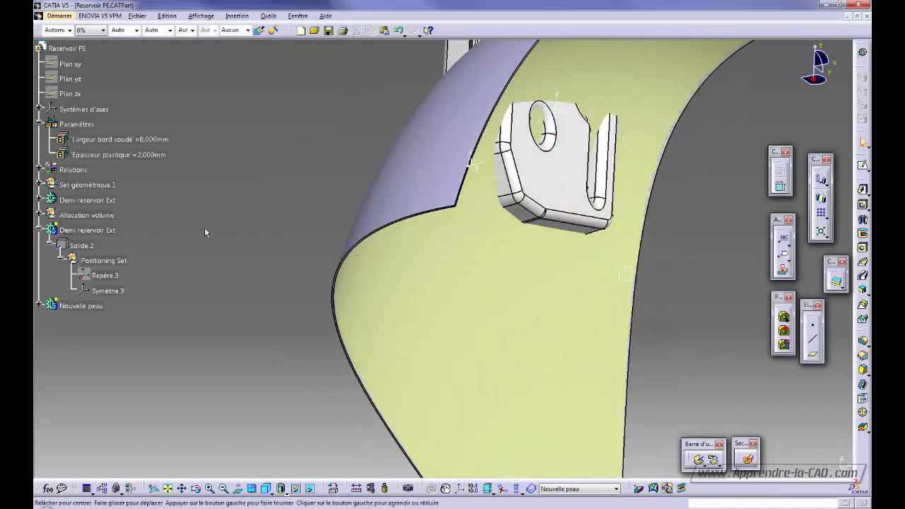
{"action": "middle_click_drag", "start_coordinate": [204, 227], "coordinate": [240, 240]}
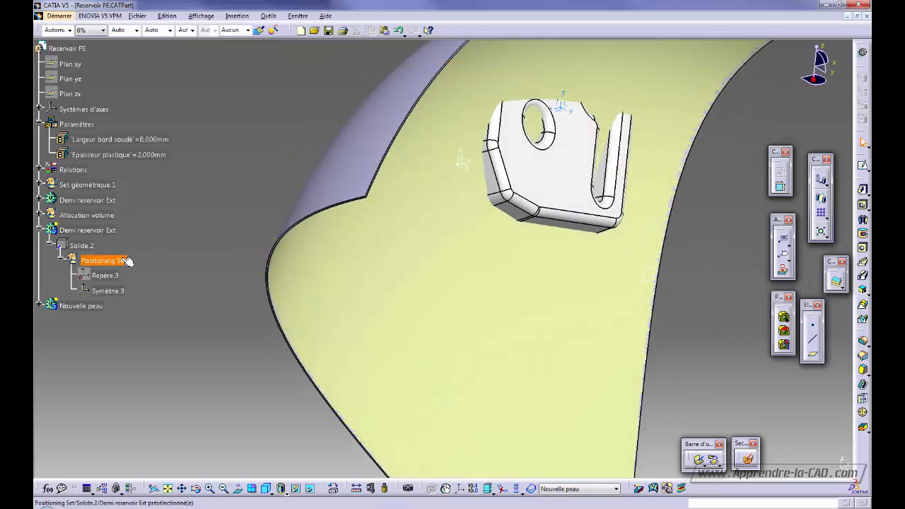
{"action": "right_click", "coordinate": [78, 215]}
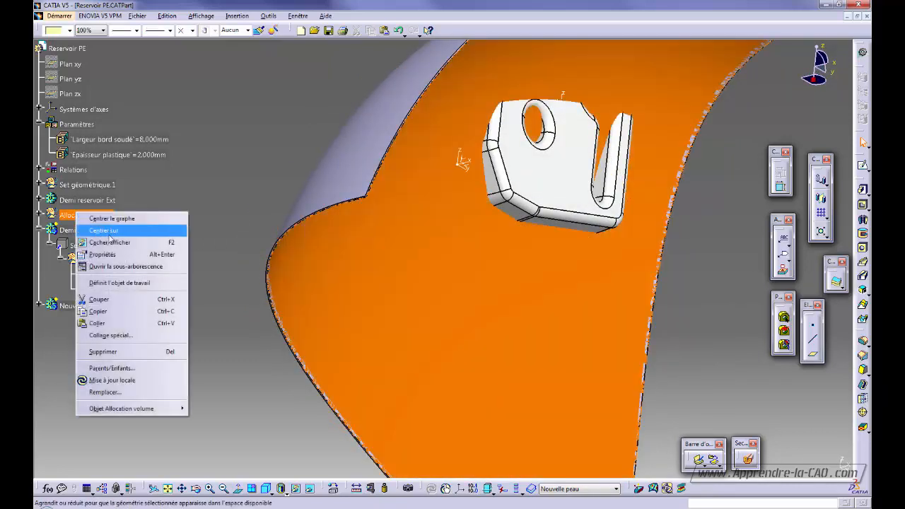
{"action": "left_click", "coordinate": [108, 242]}
{"action": "middle_click_drag", "start_coordinate": [443, 281], "coordinate": [499, 306]}
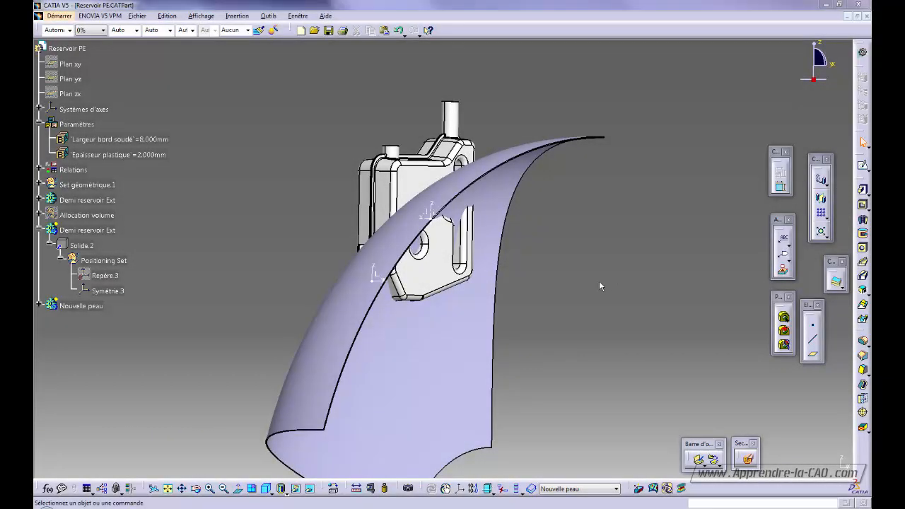
{"action": "middle_click", "coordinate": [373, 336]}
{"action": "middle_click_drag", "start_coordinate": [373, 336], "coordinate": [261, 288]}
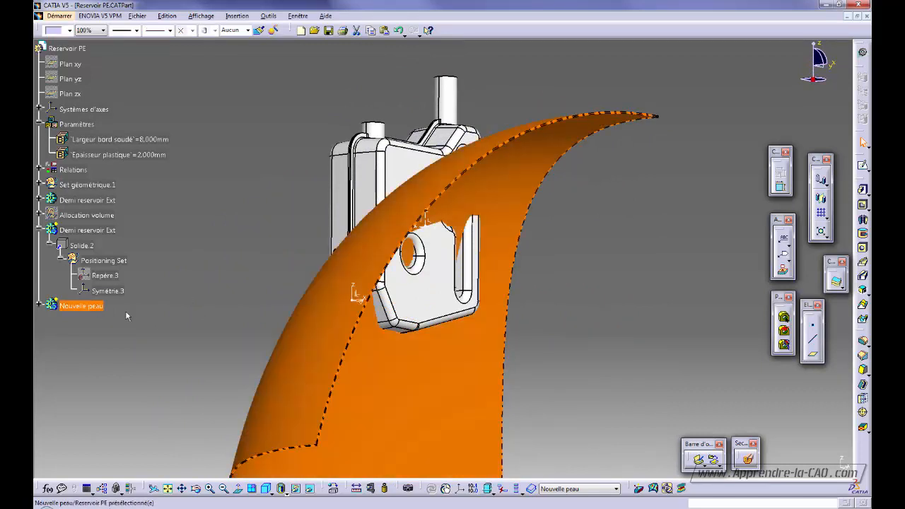
Step: Hide the original Demi reservoir Ext body, leaving the mirrored copy and the Nouvelle peau skin shown
{"action": "left_click", "coordinate": [79, 230]}
{"action": "left_click", "coordinate": [150, 216]}
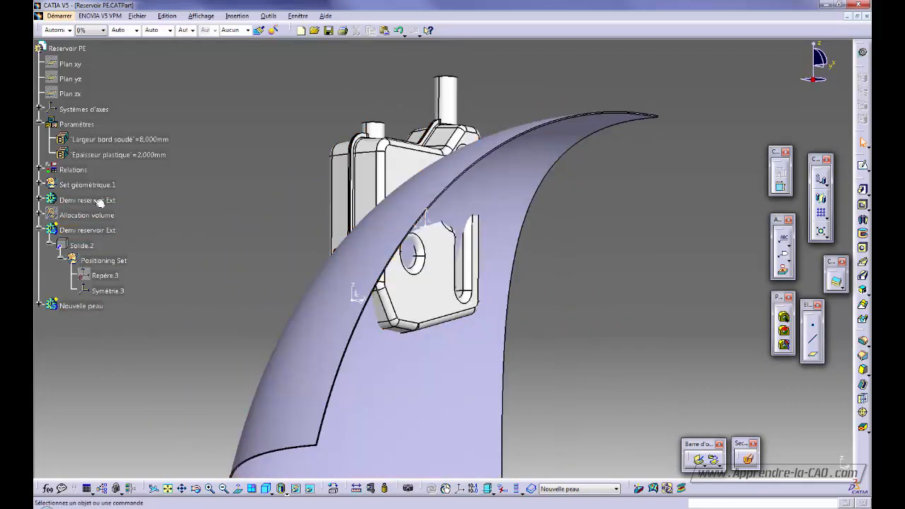
{"action": "right_click", "coordinate": [95, 200]}
{"action": "left_click", "coordinate": [140, 232]}
{"action": "middle_click_drag", "start_coordinate": [439, 262], "coordinate": [278, 228]}
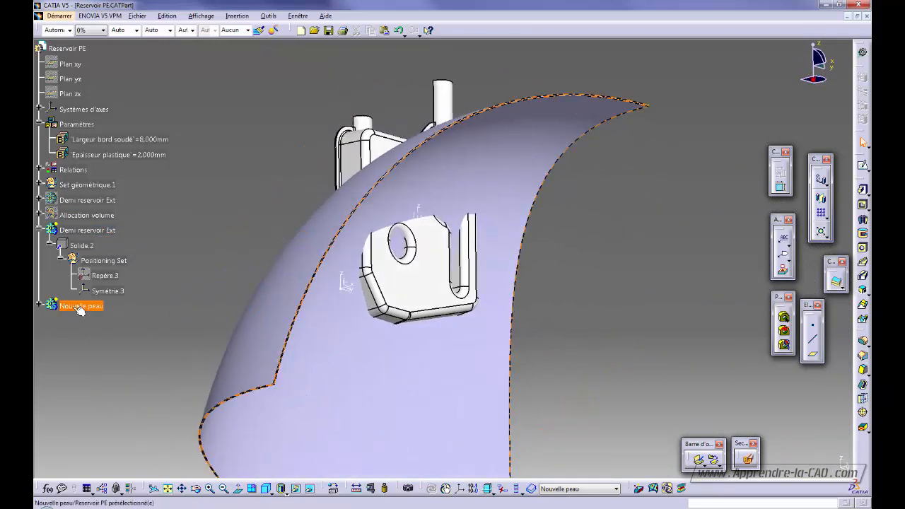
Step: Define the mirrored Demi reservoir Ext body as the work object
{"action": "left_click", "coordinate": [83, 230]}
{"action": "right_click", "coordinate": [84, 231]}
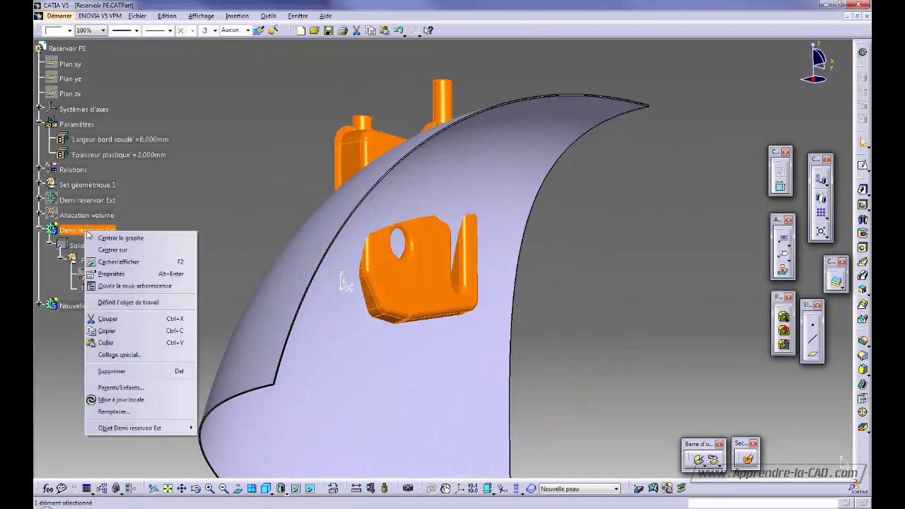
{"action": "left_click", "coordinate": [128, 302]}
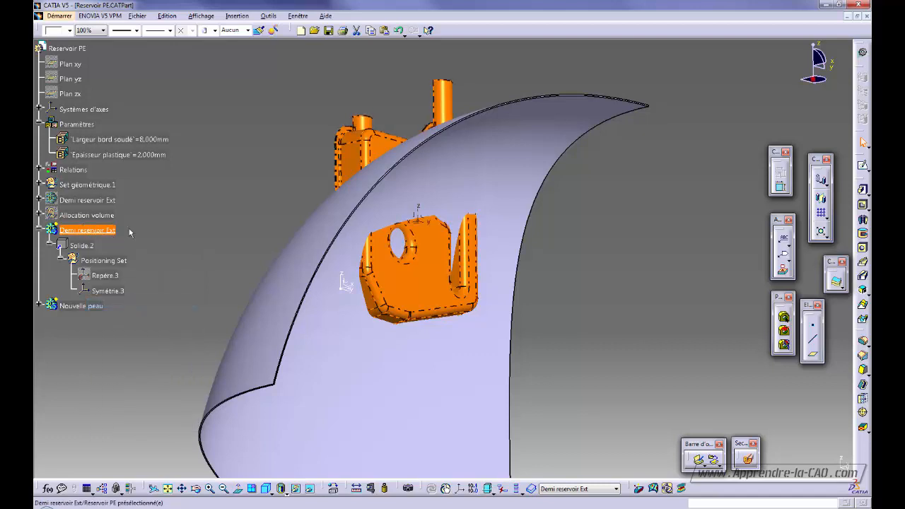
{"action": "left_click", "coordinate": [149, 237]}
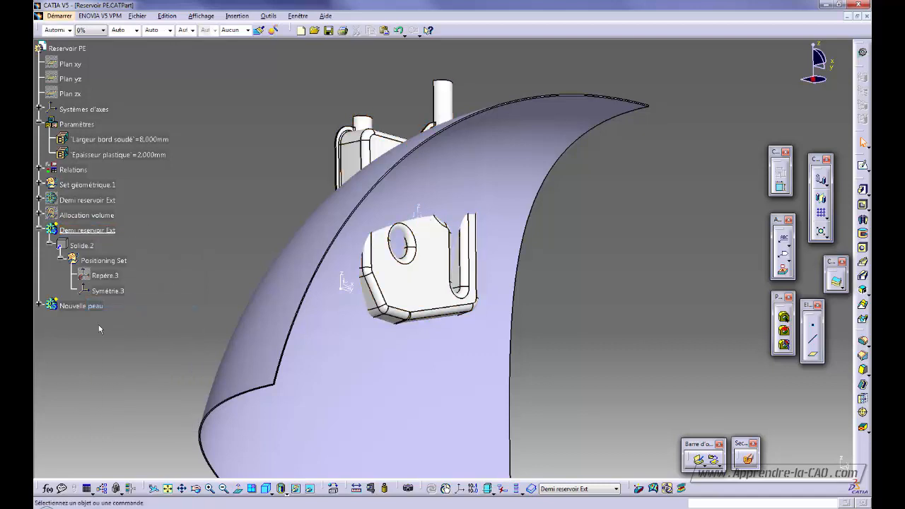
Step: Start a Union Trim (Relimitation partielle) of the Nouvelle peau body with the mirrored Demi reservoir Ext body
{"action": "right_click", "coordinate": [77, 311]}
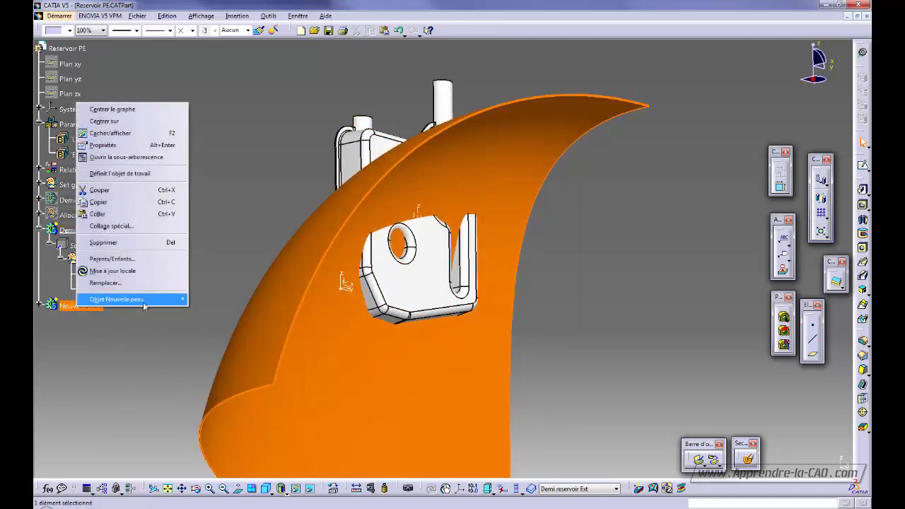
{"action": "mouse_move", "coordinate": [149, 303]}
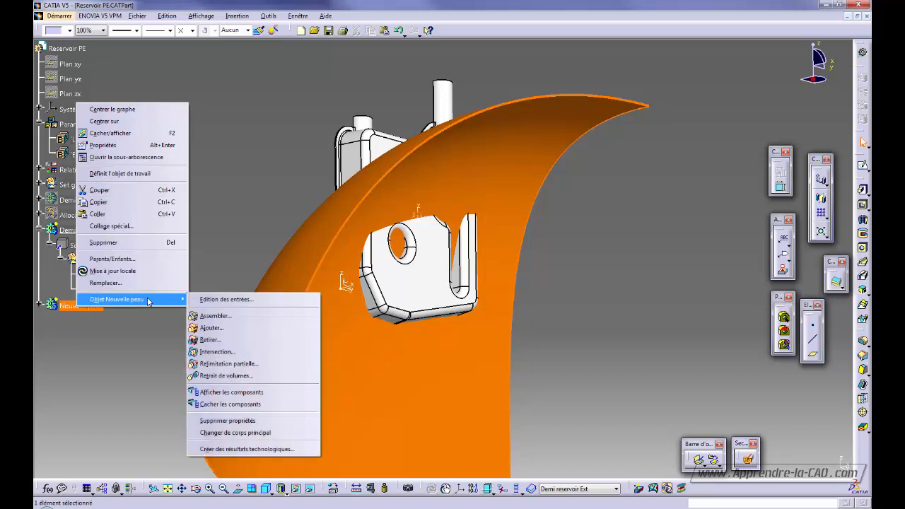
{"action": "left_click", "coordinate": [226, 364]}
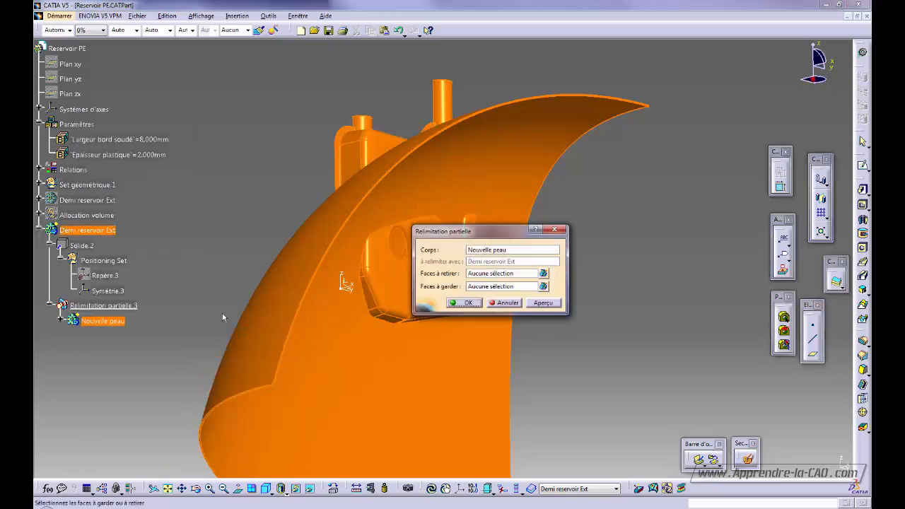
{"action": "middle_click_drag", "start_coordinate": [234, 231], "coordinate": [218, 211]}
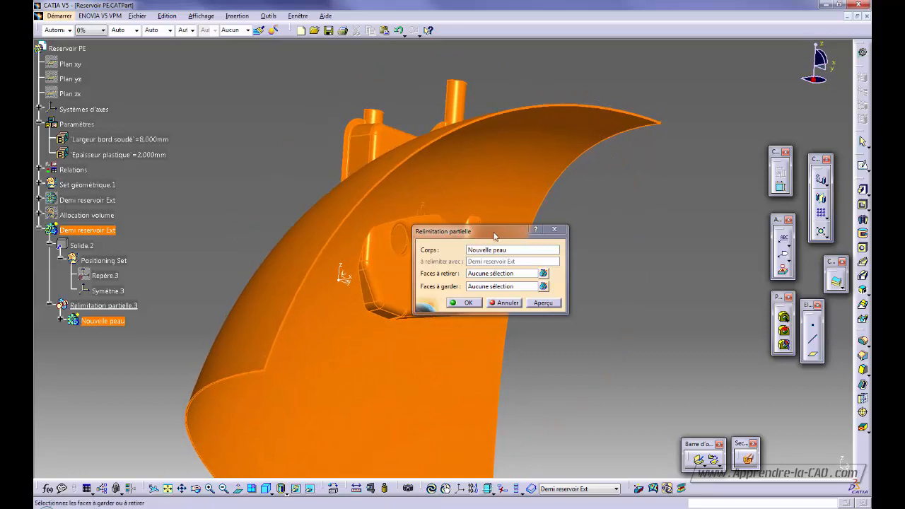
{"action": "left_click_drag", "start_coordinate": [490, 232], "coordinate": [624, 293]}
{"action": "middle_click_drag", "start_coordinate": [561, 265], "coordinate": [610, 279]}
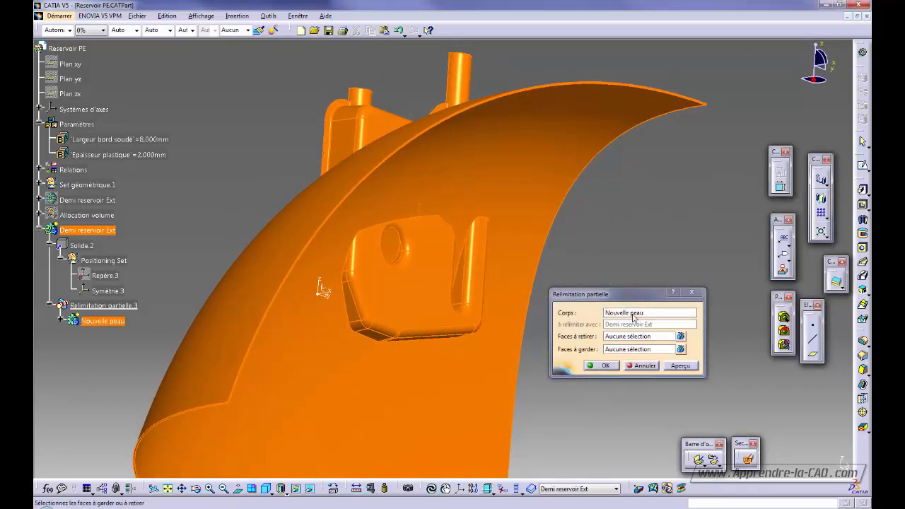
Step: Remove the skin's outer face, the recess bottom face and the protruding outer reservoir face in the Relimitation partielle, and apply the trim
{"action": "left_click", "coordinate": [629, 336]}
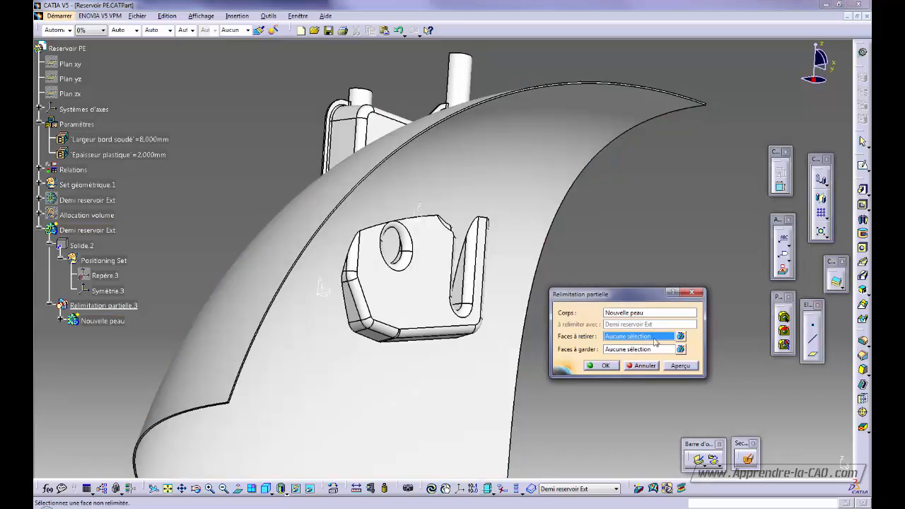
{"action": "left_click", "coordinate": [446, 407]}
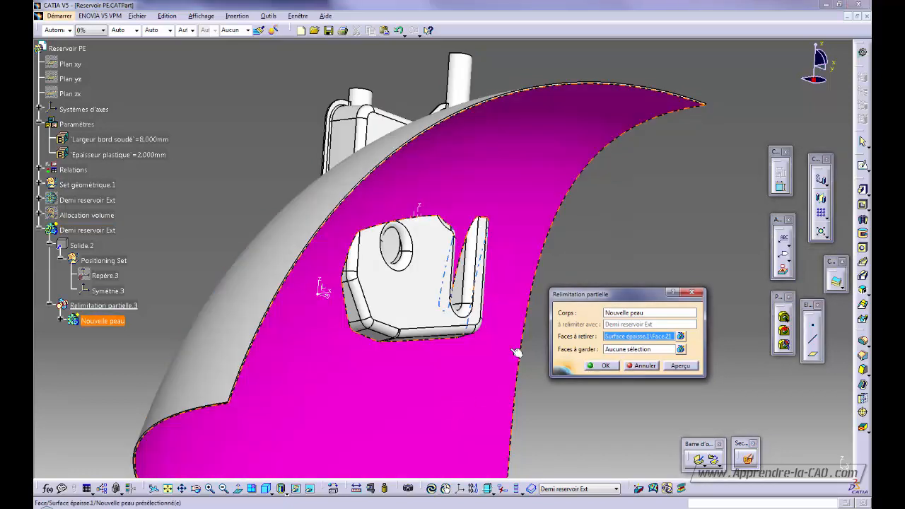
{"action": "middle_click_drag", "start_coordinate": [437, 298], "coordinate": [370, 273]}
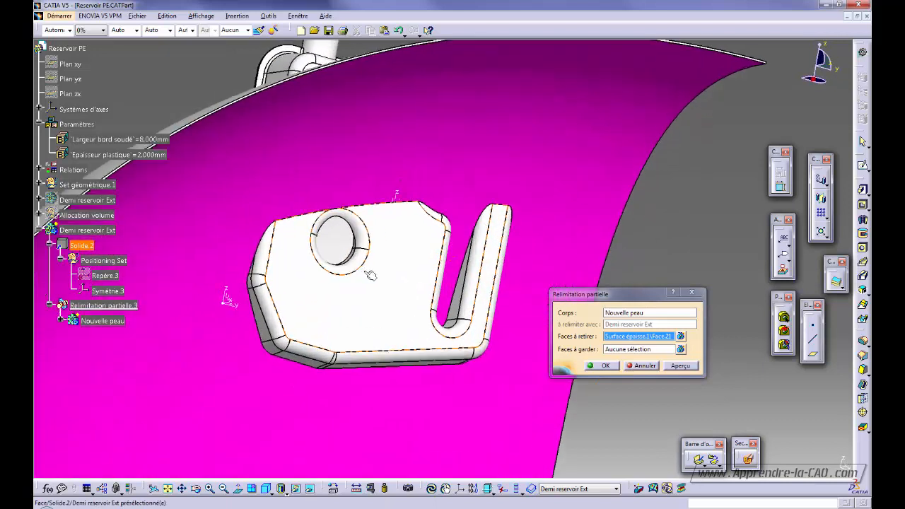
{"action": "left_click", "coordinate": [341, 248]}
{"action": "middle_click_drag", "start_coordinate": [354, 304], "coordinate": [421, 319]}
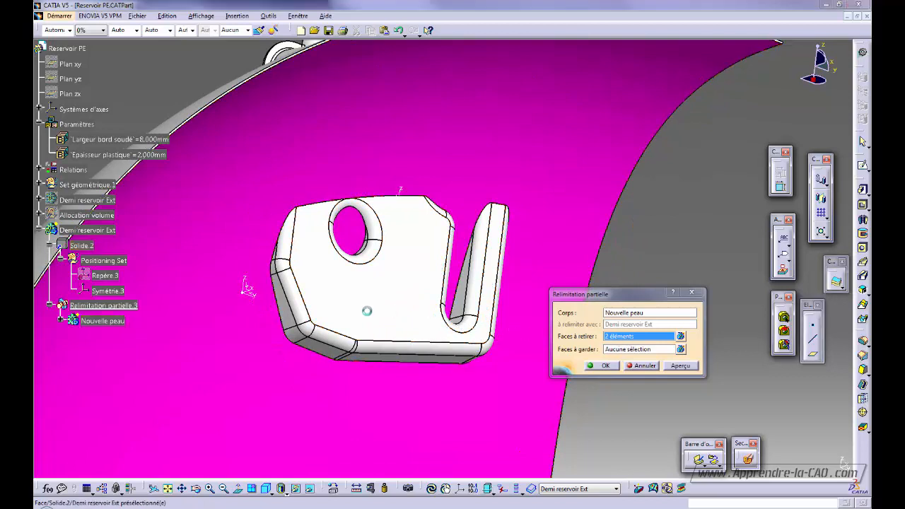
{"action": "left_click", "coordinate": [372, 323]}
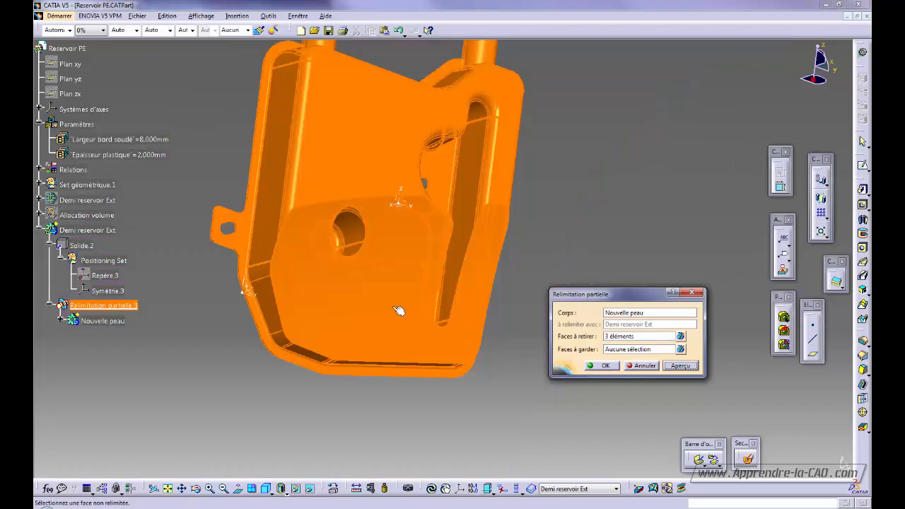
{"action": "middle_click_drag", "start_coordinate": [410, 306], "coordinate": [470, 316]}
{"action": "left_click", "coordinate": [606, 365]}
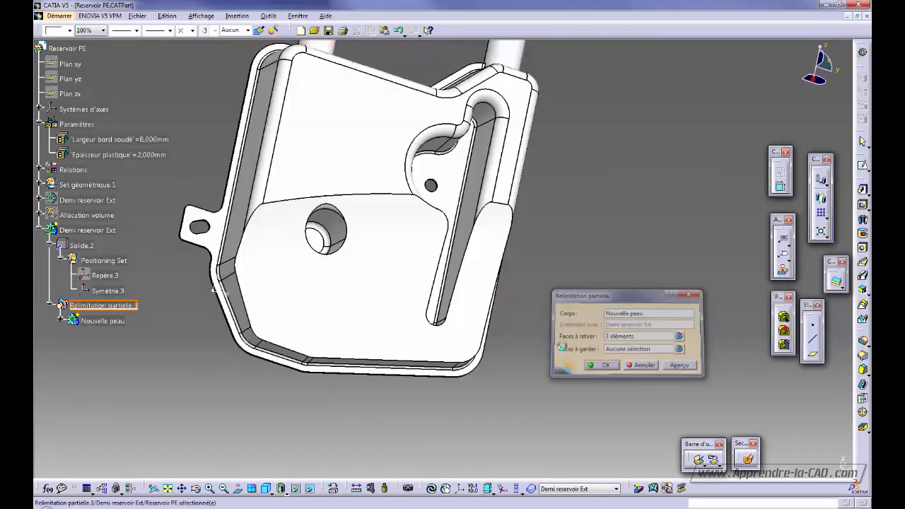
Step: Fillet the new skin's perimeter edge on the reservoir's inner side, with the radius linked by formula to Epaisseur plastique and updated globally
{"action": "middle_click_drag", "start_coordinate": [551, 318], "coordinate": [469, 307]}
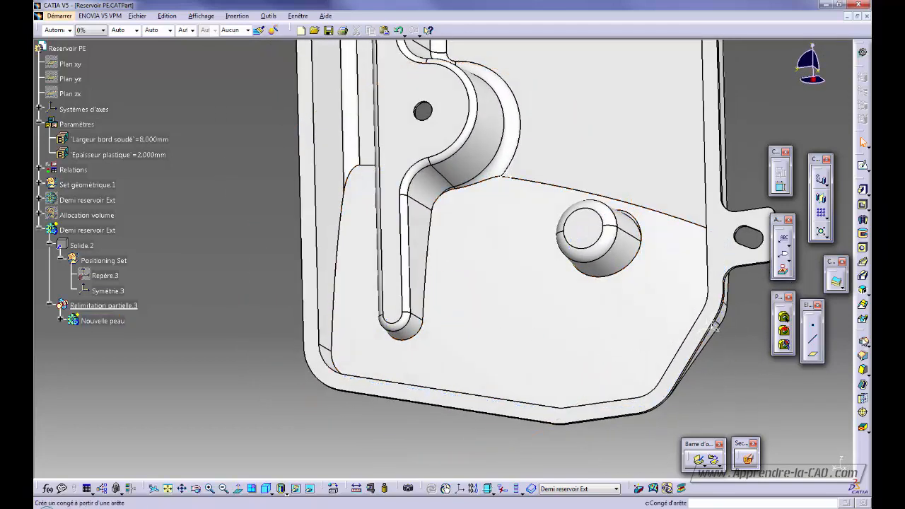
{"action": "left_click", "coordinate": [431, 488]}
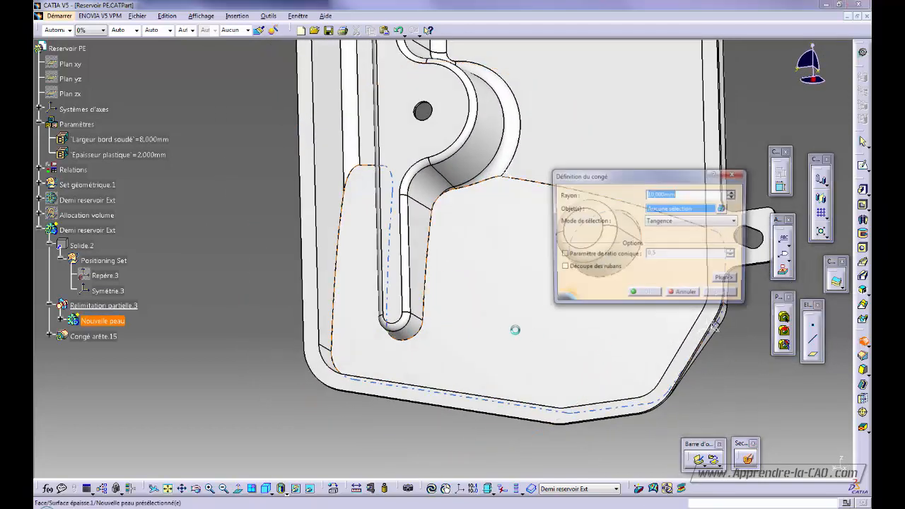
{"action": "left_click", "coordinate": [345, 237]}
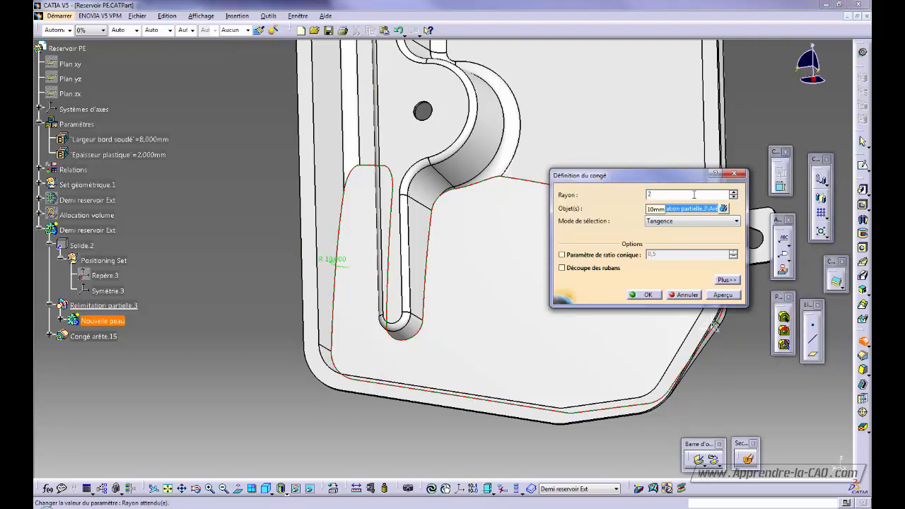
{"action": "right_click", "coordinate": [685, 194]}
{"action": "left_click", "coordinate": [710, 199]}
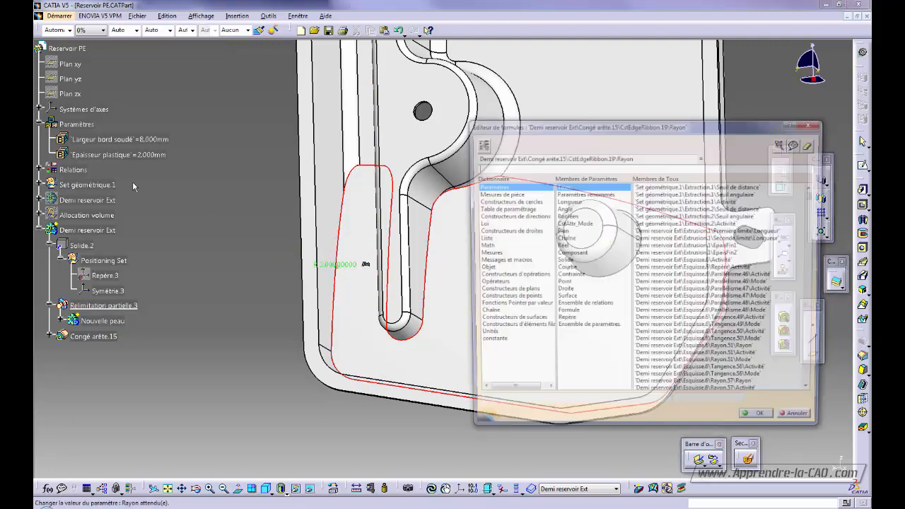
{"action": "left_click", "coordinate": [122, 156]}
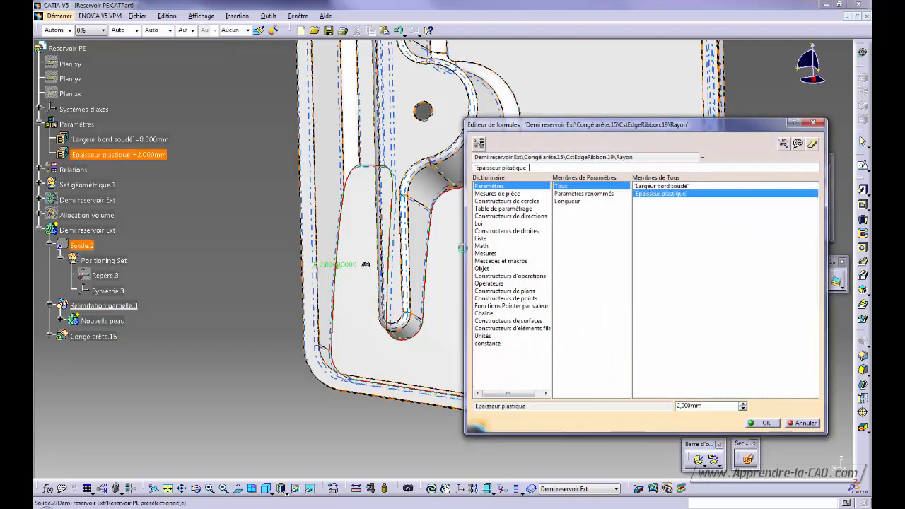
{"action": "left_click", "coordinate": [765, 422]}
{"action": "left_click", "coordinate": [496, 292]}
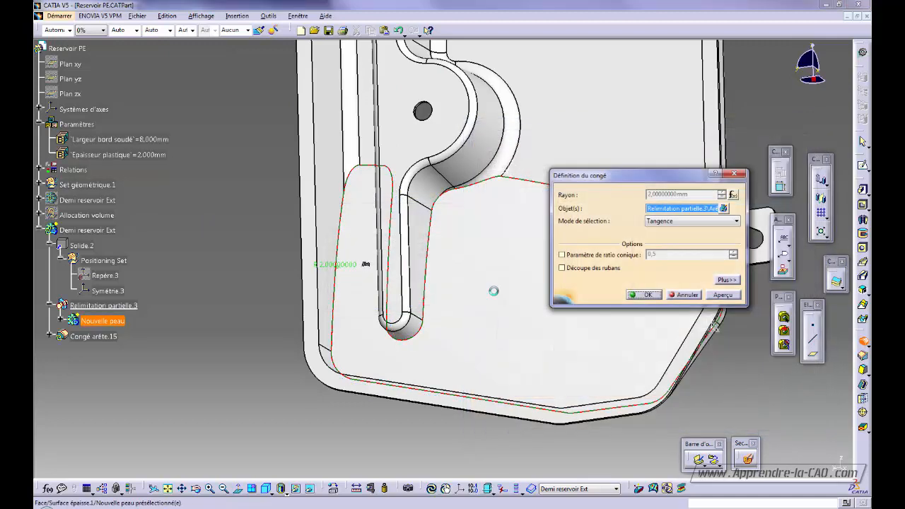
{"action": "left_click", "coordinate": [647, 292]}
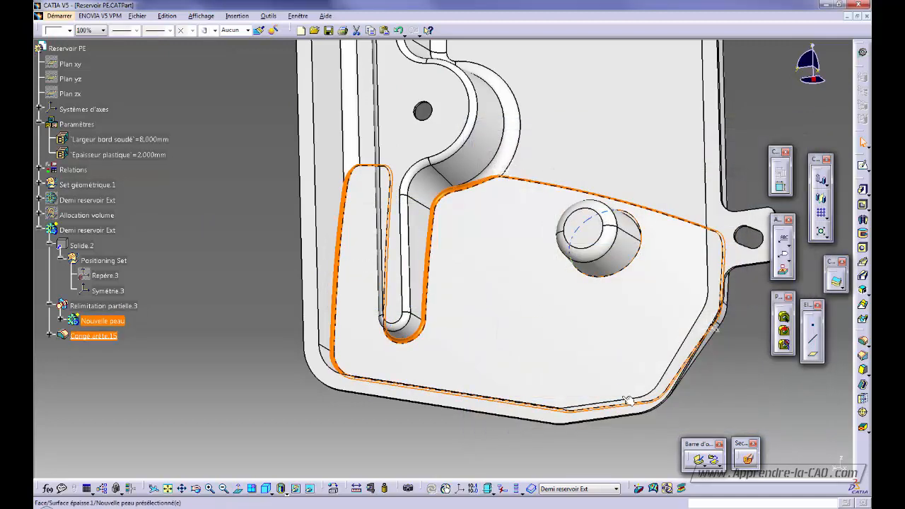
{"action": "left_click", "coordinate": [726, 396]}
Step: Fillet the circular edge at the base of the inner boss, with the radius linked by formula to Epaisseur plastique and updated globally
{"action": "middle_click_drag", "start_coordinate": [568, 341], "coordinate": [502, 276]}
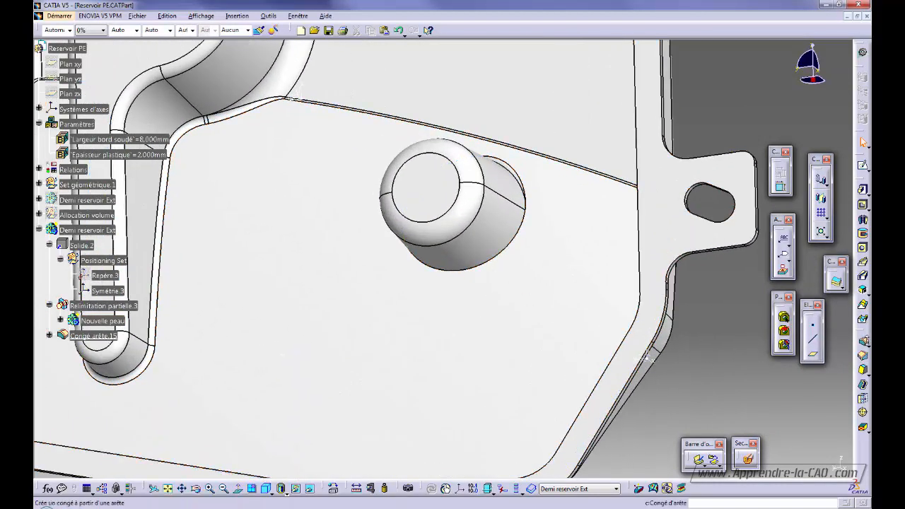
{"action": "left_click", "coordinate": [863, 341]}
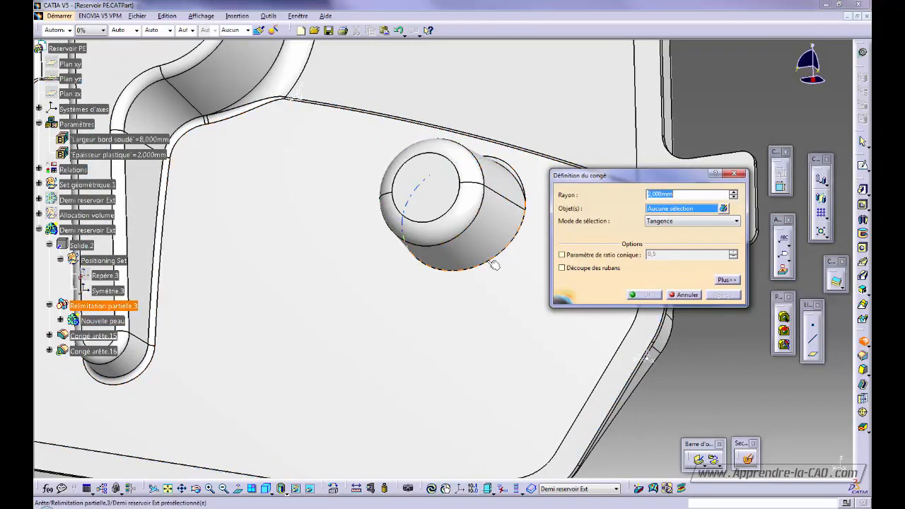
{"action": "left_click", "coordinate": [492, 264]}
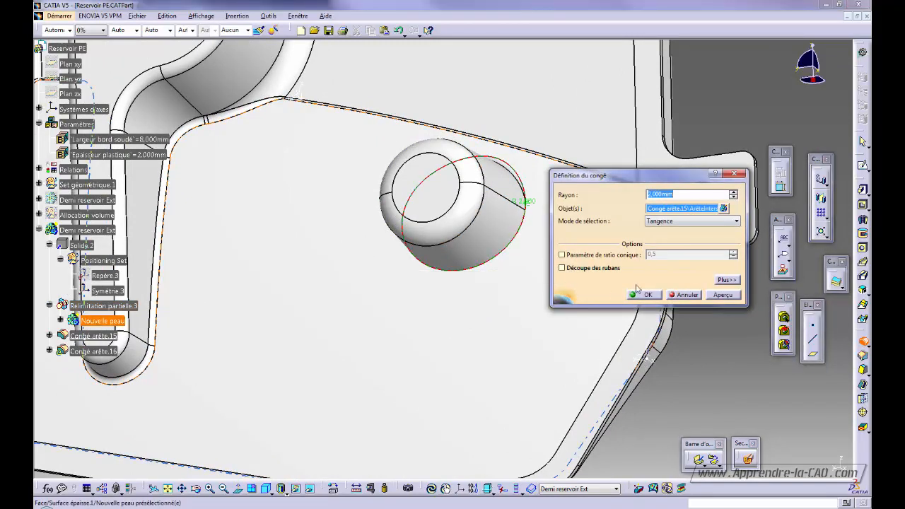
{"action": "right_click", "coordinate": [686, 195]}
{"action": "left_click", "coordinate": [707, 201]}
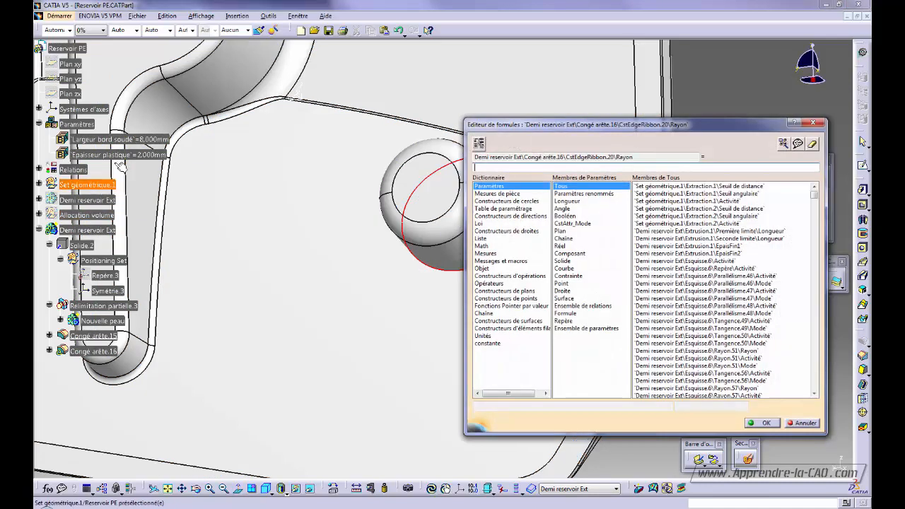
{"action": "left_click", "coordinate": [105, 155]}
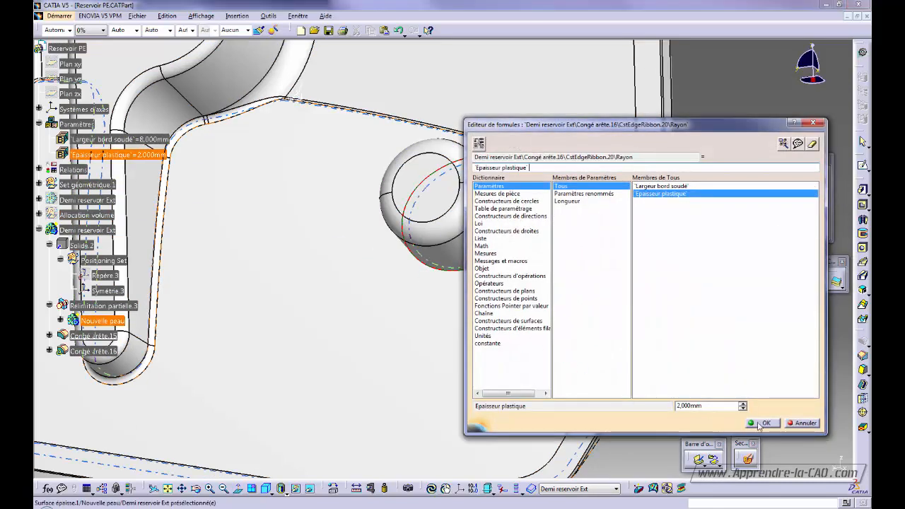
{"action": "left_click", "coordinate": [762, 424]}
{"action": "left_click", "coordinate": [497, 292]}
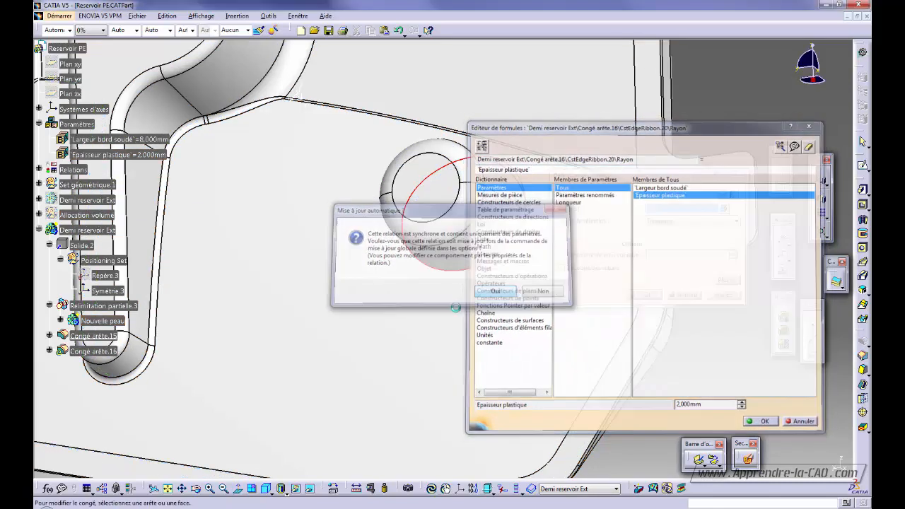
{"action": "left_click", "coordinate": [639, 300]}
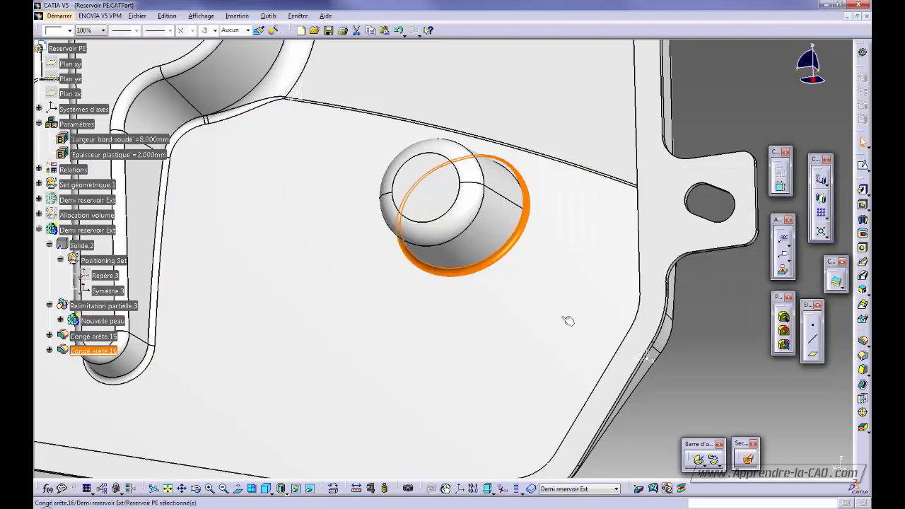
Step: Start an edge fillet on the entire outer face of the new skin, using the Tangence selection mode
{"action": "middle_click_drag", "start_coordinate": [568, 318], "coordinate": [522, 230]}
{"action": "left_click", "coordinate": [697, 340]}
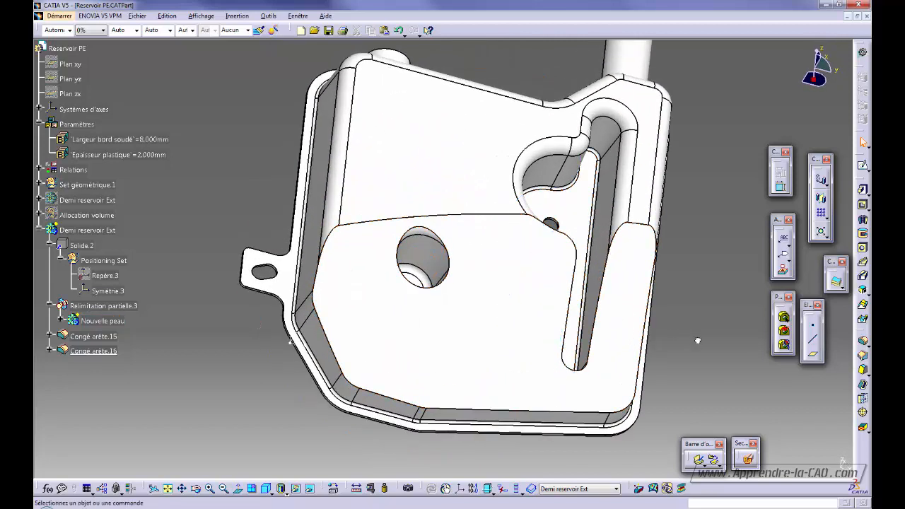
{"action": "left_click", "coordinate": [864, 343]}
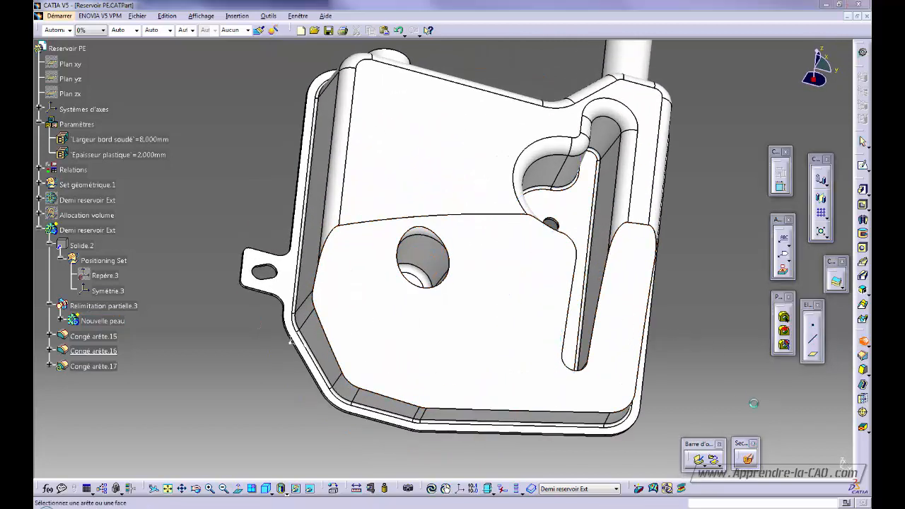
{"action": "left_click", "coordinate": [485, 346]}
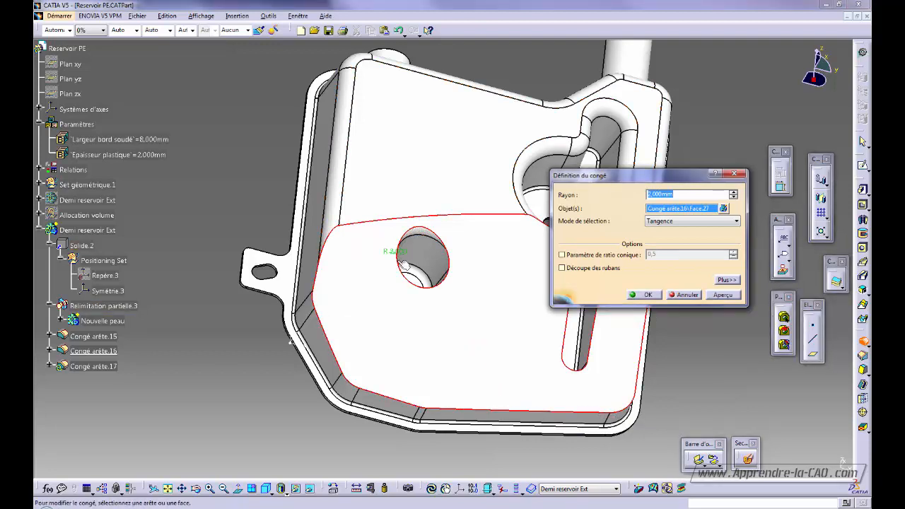
{"action": "middle_click_drag", "start_coordinate": [458, 319], "coordinate": [363, 324]}
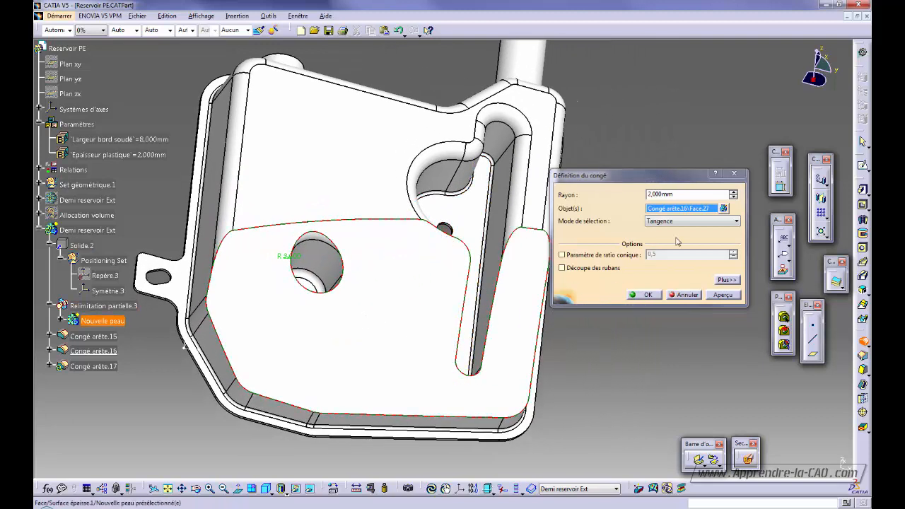
Step: Link the outer fillet's radius by formula to the radius of the inner boss fillet Congé arête.16, declining the global update option
{"action": "right_click", "coordinate": [684, 197]}
{"action": "left_click", "coordinate": [707, 203]}
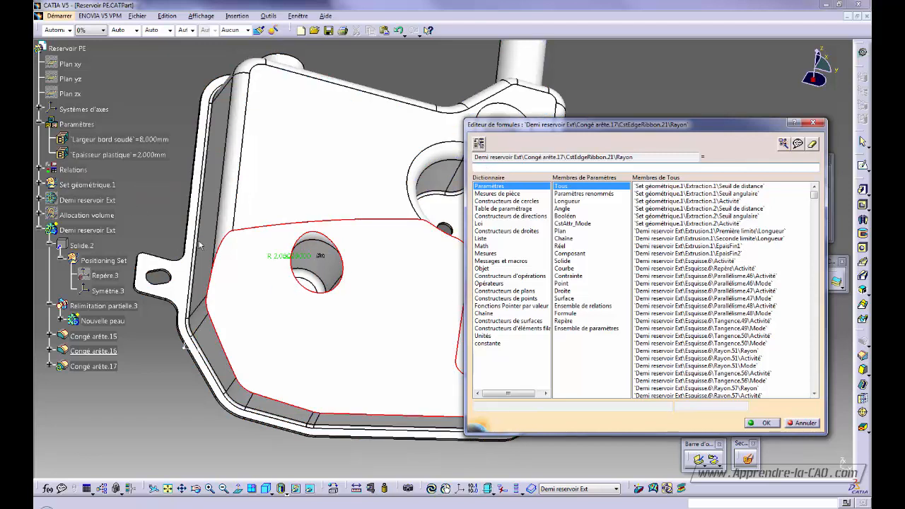
{"action": "middle_click_drag", "start_coordinate": [244, 263], "coordinate": [495, 211]}
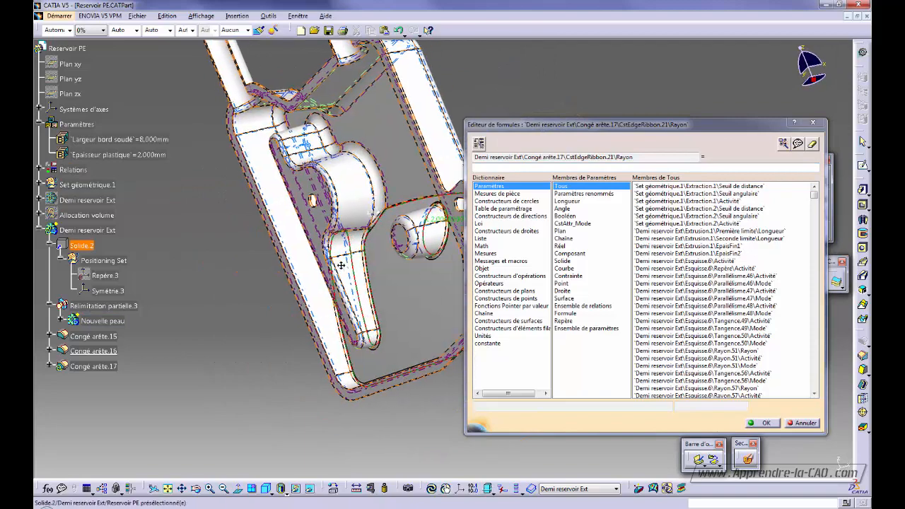
{"action": "middle_click_drag", "start_coordinate": [304, 218], "coordinate": [329, 166]}
{"action": "middle_click_drag", "start_coordinate": [328, 235], "coordinate": [205, 318]}
{"action": "middle_click_drag", "start_coordinate": [311, 276], "coordinate": [230, 305]}
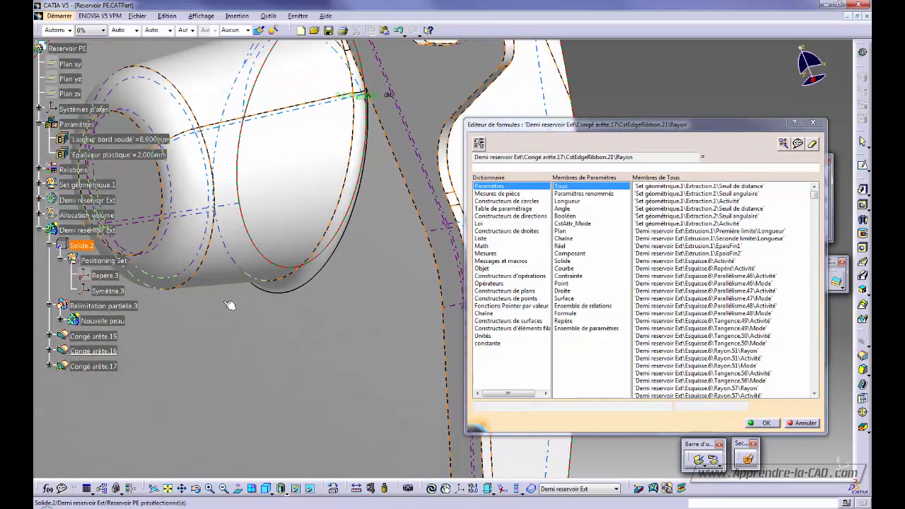
{"action": "left_click", "coordinate": [306, 275]}
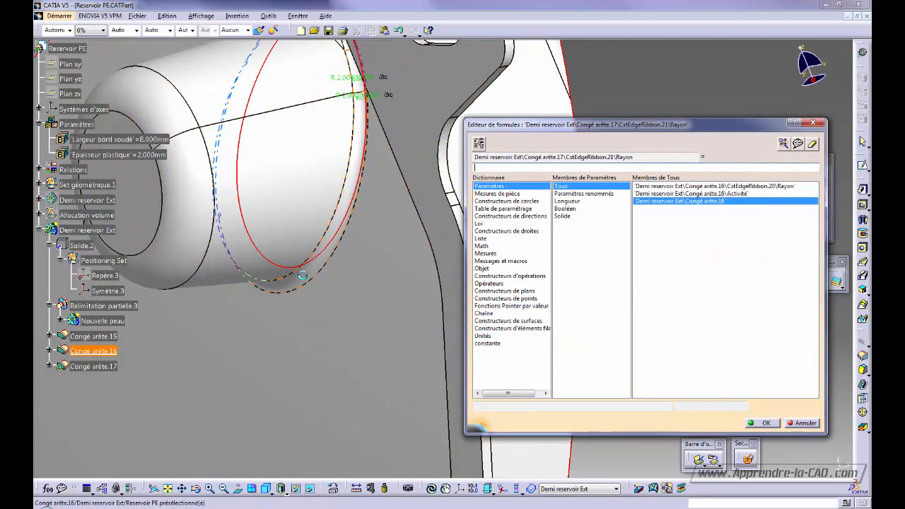
{"action": "left_click", "coordinate": [568, 201]}
{"action": "left_click", "coordinate": [716, 187]}
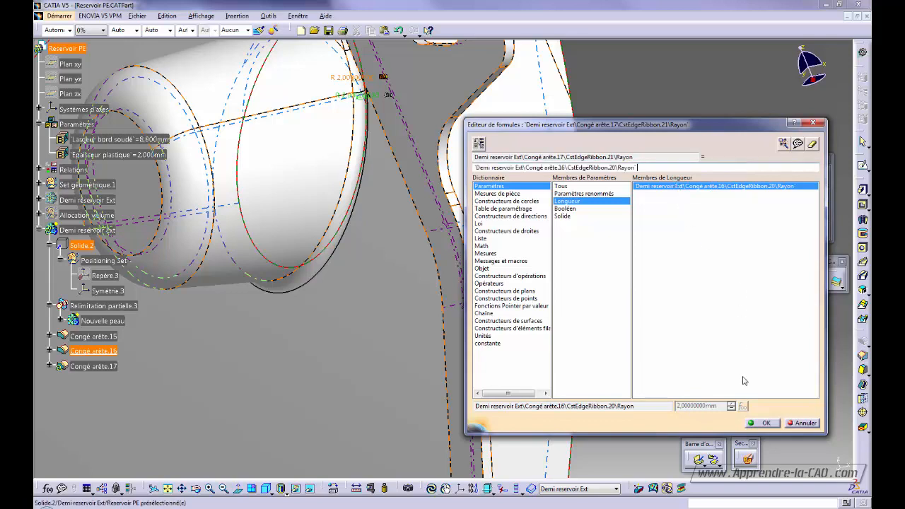
{"action": "left_click", "coordinate": [764, 423]}
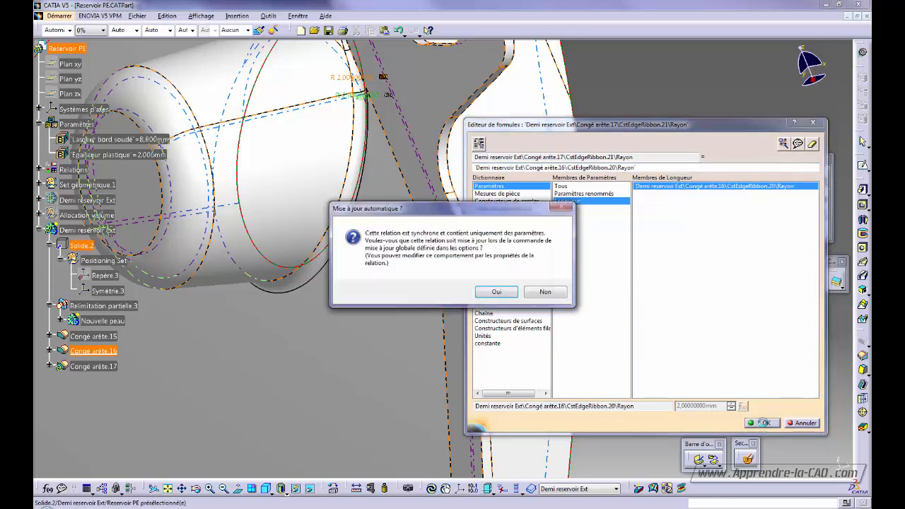
{"action": "left_click", "coordinate": [545, 293]}
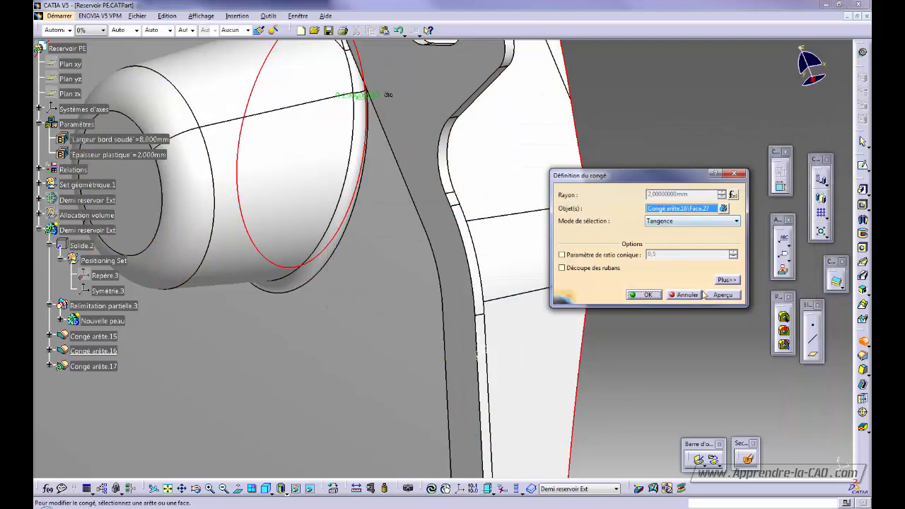
Step: Add + Epaisseur plastique to the outer fillet's radius formula and apply the fillet
{"action": "left_click", "coordinate": [732, 196]}
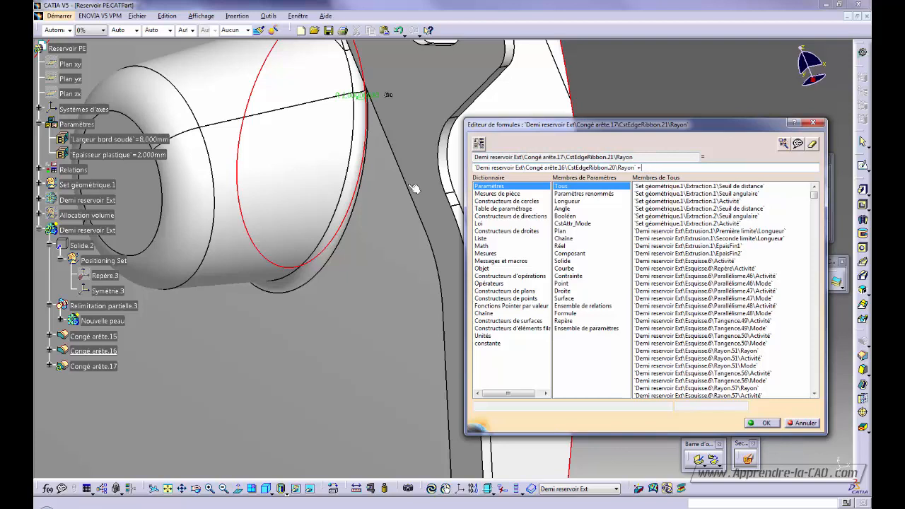
{"action": "left_click", "coordinate": [94, 154]}
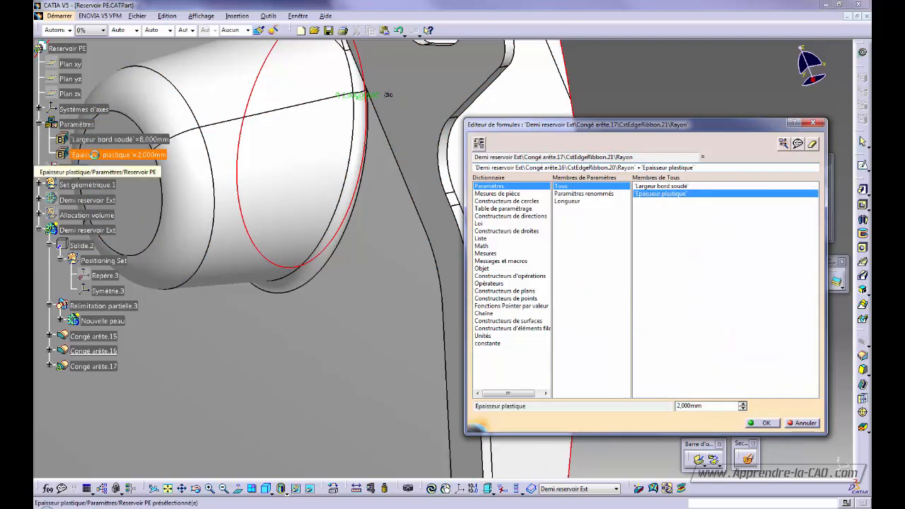
{"action": "left_click", "coordinate": [764, 423]}
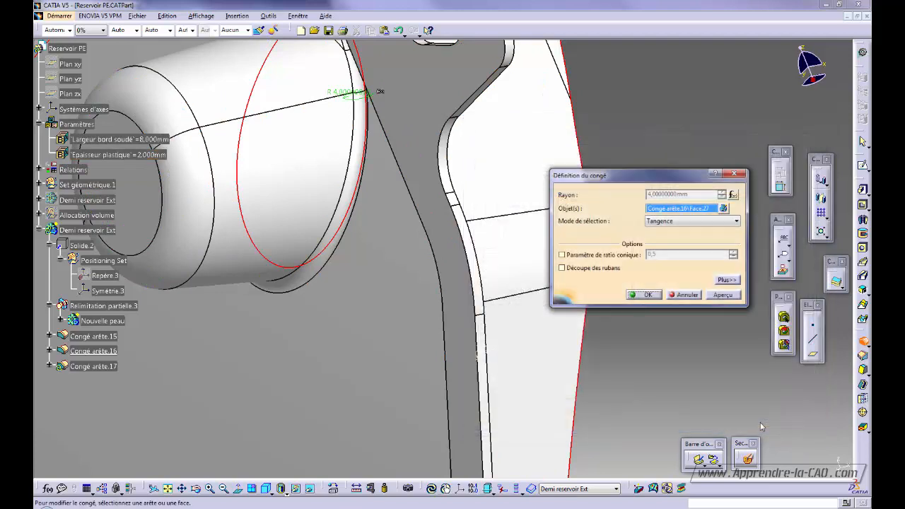
{"action": "left_click", "coordinate": [647, 294]}
{"action": "middle_click_drag", "start_coordinate": [636, 296], "coordinate": [461, 215]}
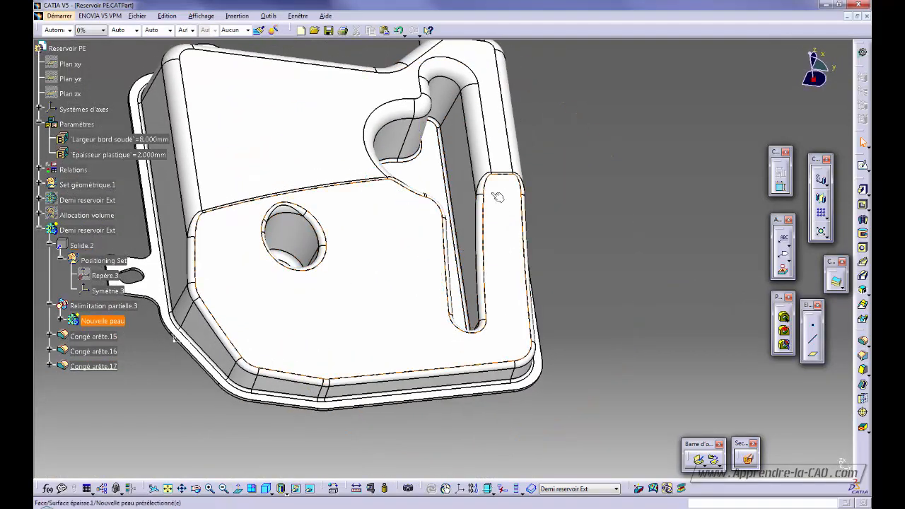
Step: Show the hidden original Demi reservoir Ext body together with the completed mirrored half
{"action": "middle_click_drag", "start_coordinate": [604, 324], "coordinate": [396, 311]}
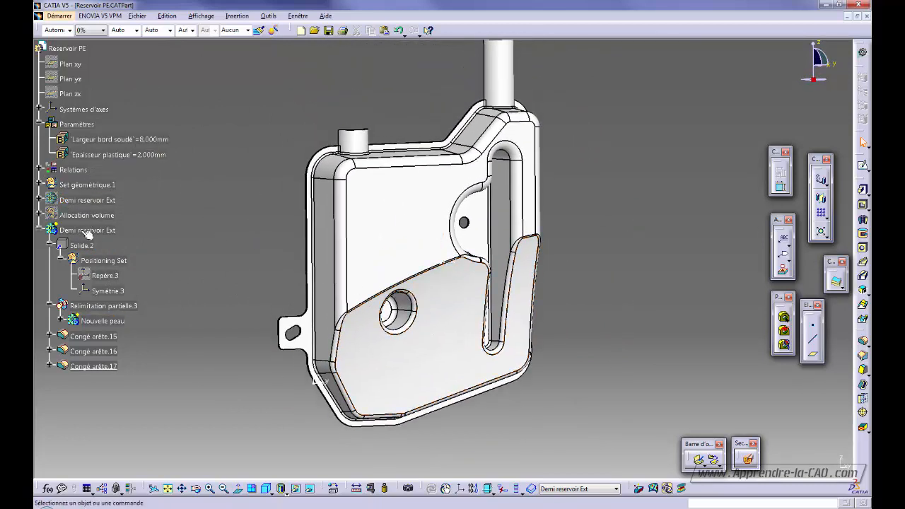
{"action": "left_click", "coordinate": [87, 232]}
{"action": "left_click", "coordinate": [210, 242]}
{"action": "left_click", "coordinate": [83, 234]}
{"action": "right_click", "coordinate": [75, 200]}
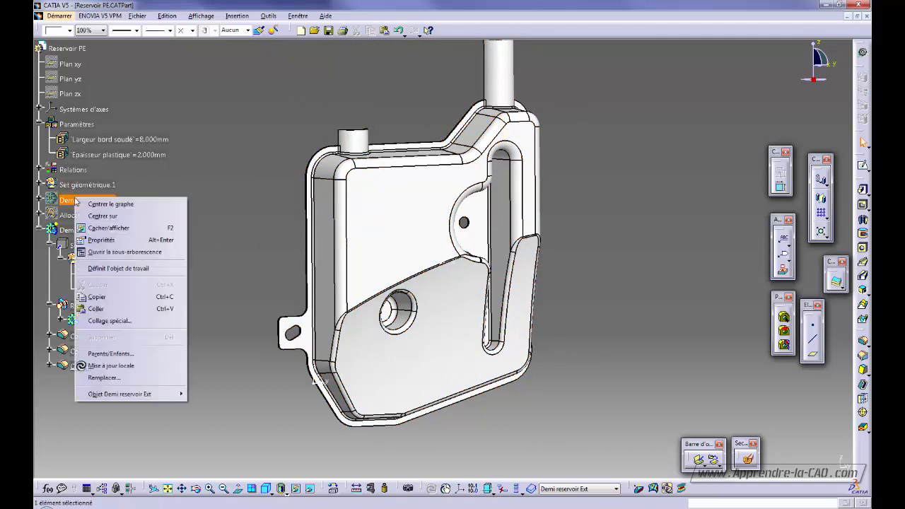
{"action": "left_click", "coordinate": [113, 228]}
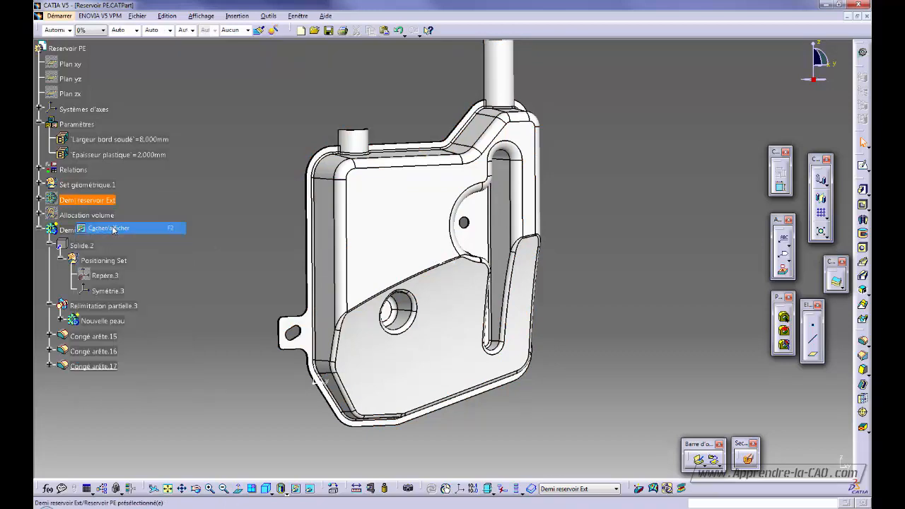
{"action": "middle_click_drag", "start_coordinate": [255, 227], "coordinate": [283, 256]}
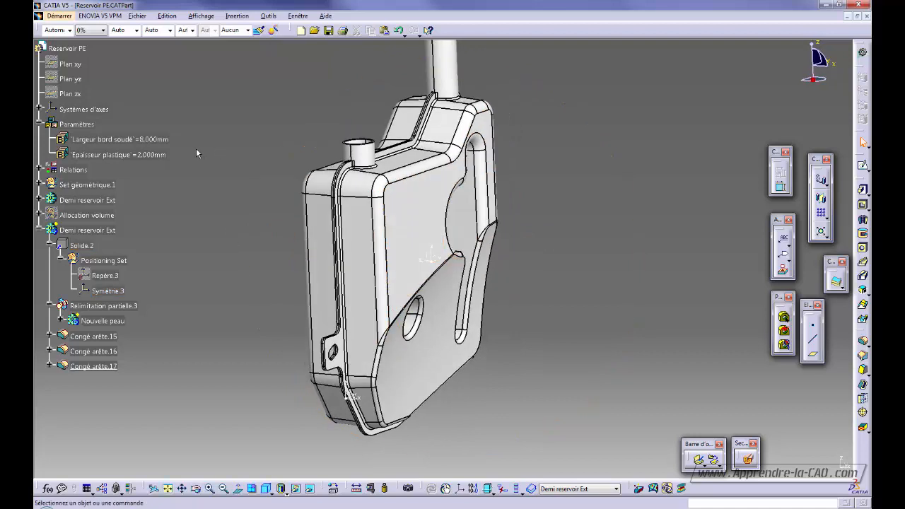
Step: Examine the tank's interior through the short filler neck, focusing on where the two halves' facing inner bosses meet
{"action": "middle_click_drag", "start_coordinate": [250, 179], "coordinate": [227, 184]}
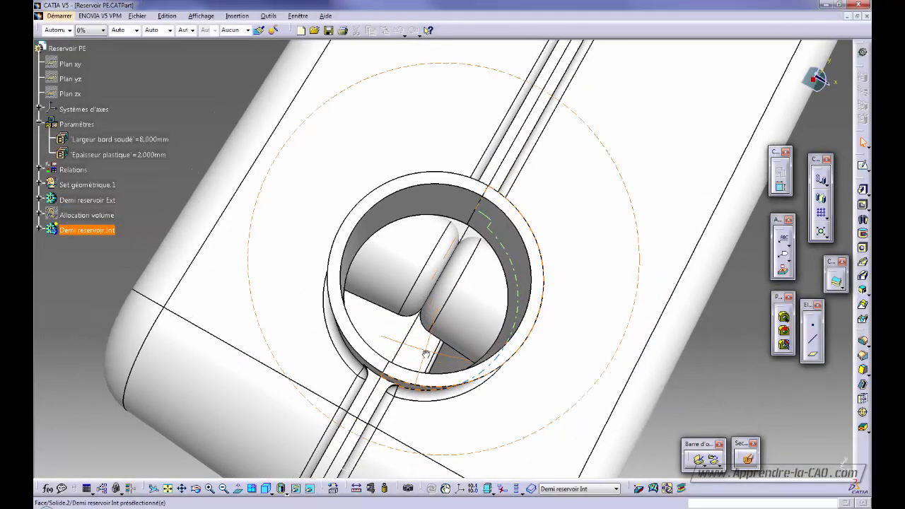
{"action": "middle_click_drag", "start_coordinate": [426, 353], "coordinate": [423, 277]}
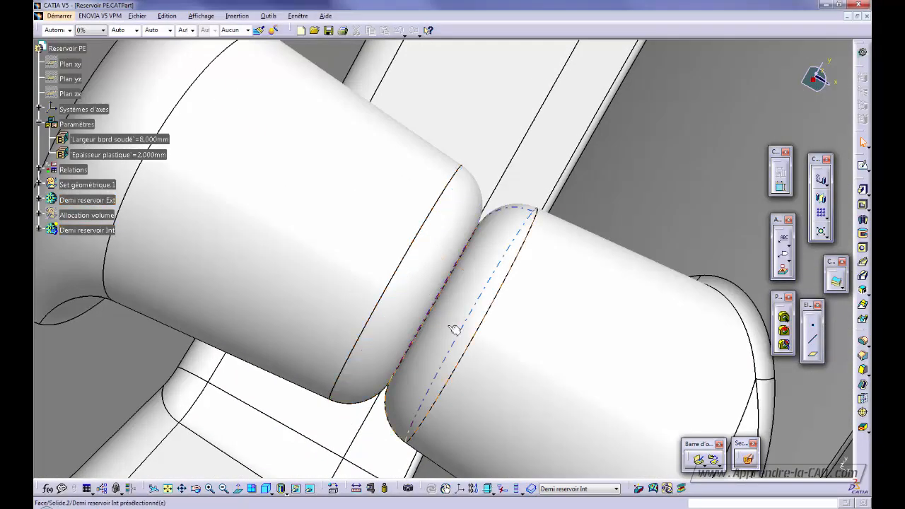
{"action": "middle_click_drag", "start_coordinate": [456, 329], "coordinate": [586, 378]}
{"action": "middle_click", "coordinate": [524, 132]}
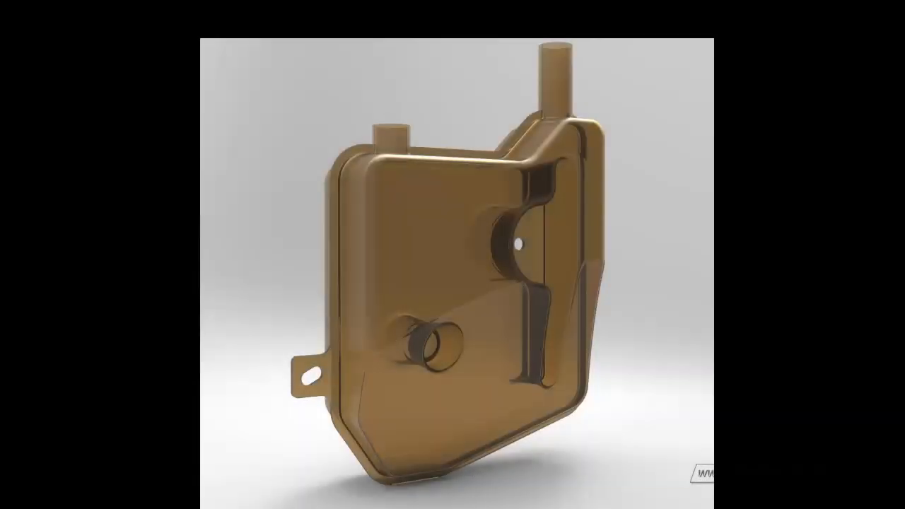